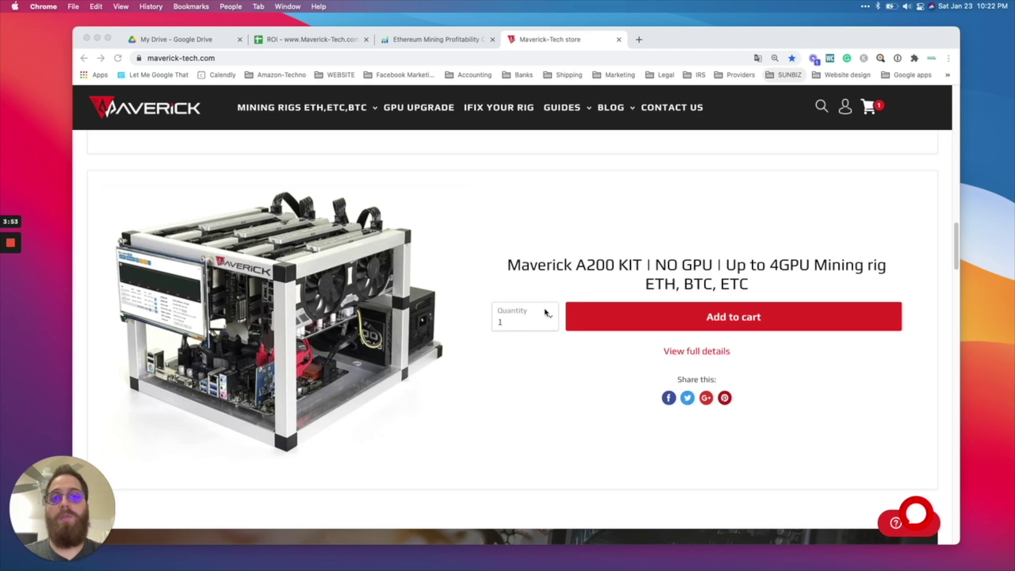
- Look through the Maverick store's home page listings for the A200 and A100 mining rig kits
left_click(547, 192)
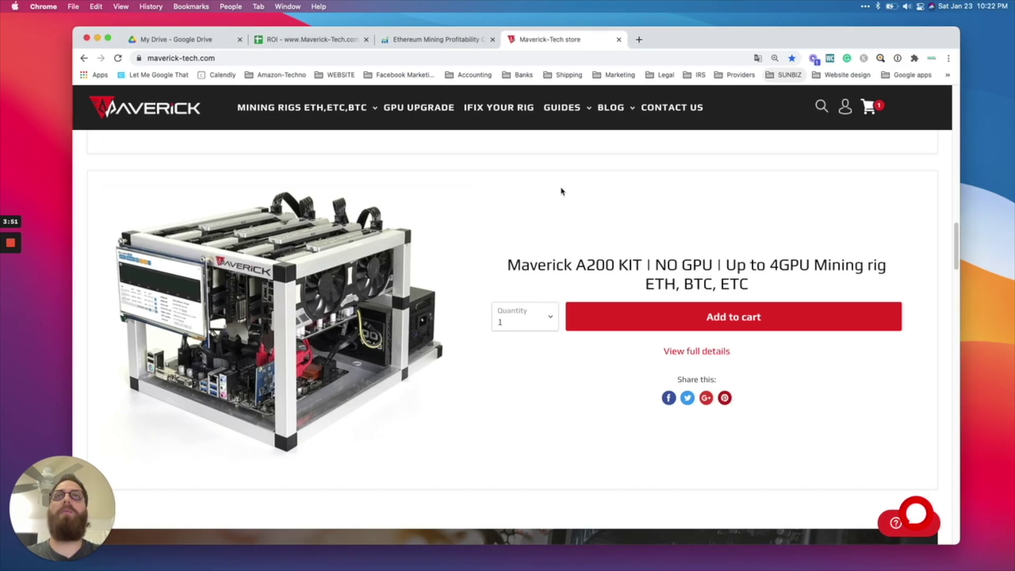
scroll(419, 284, "up", 15)
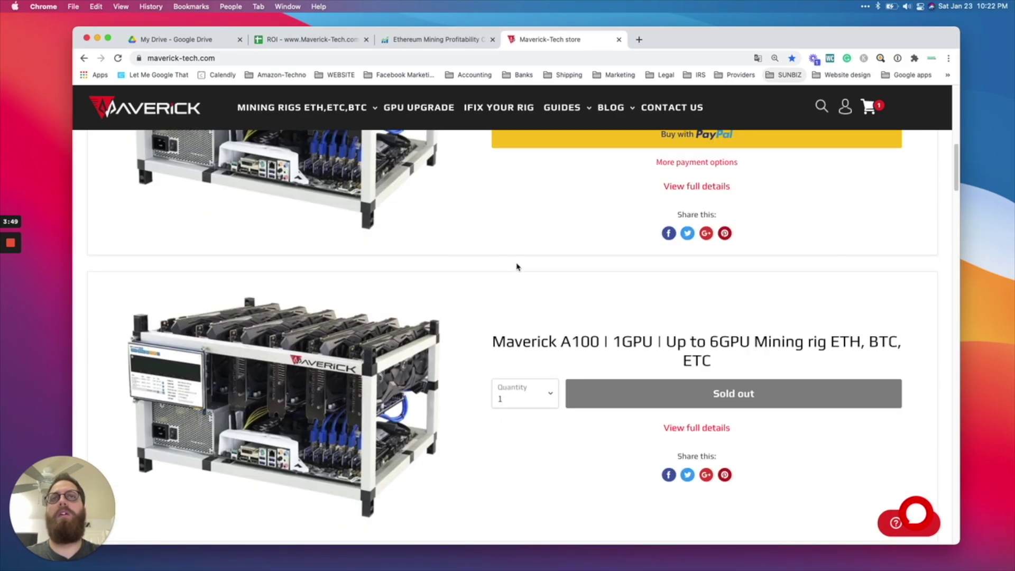
scroll(516, 266, "up", 3)
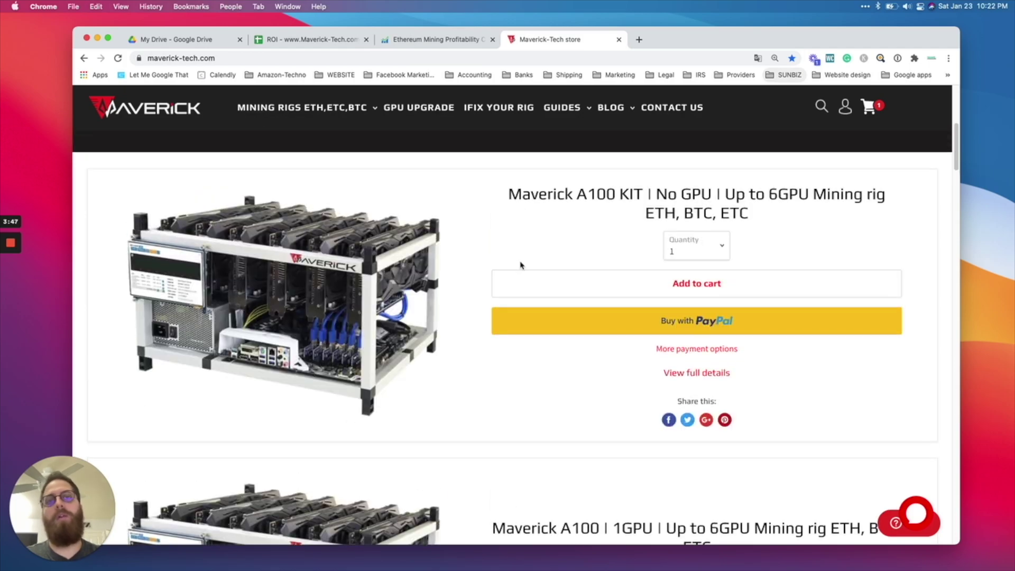
scroll(515, 246, "up", 1)
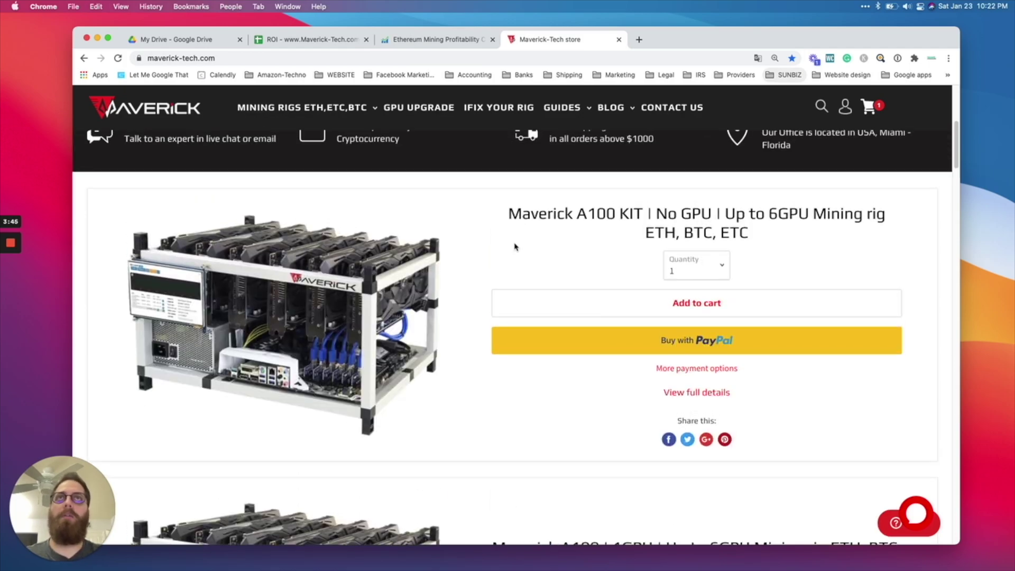
scroll(515, 247, "up", 4)
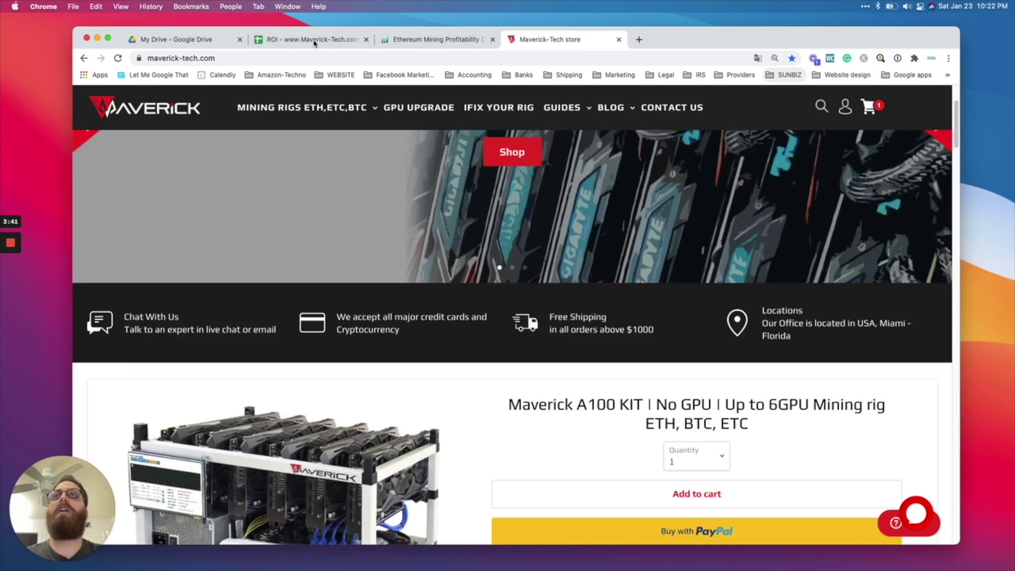
- Switch to the ROI spreadsheet and inspect the RTX 3070 quantity for the Maverick A200 on the hashrate sheet
left_click(314, 42)
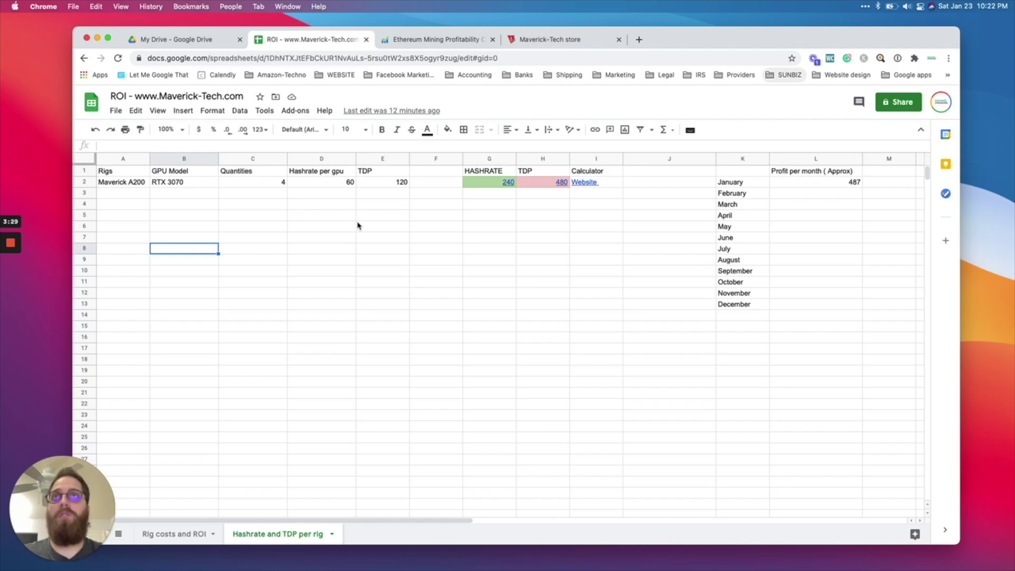
left_click(255, 183)
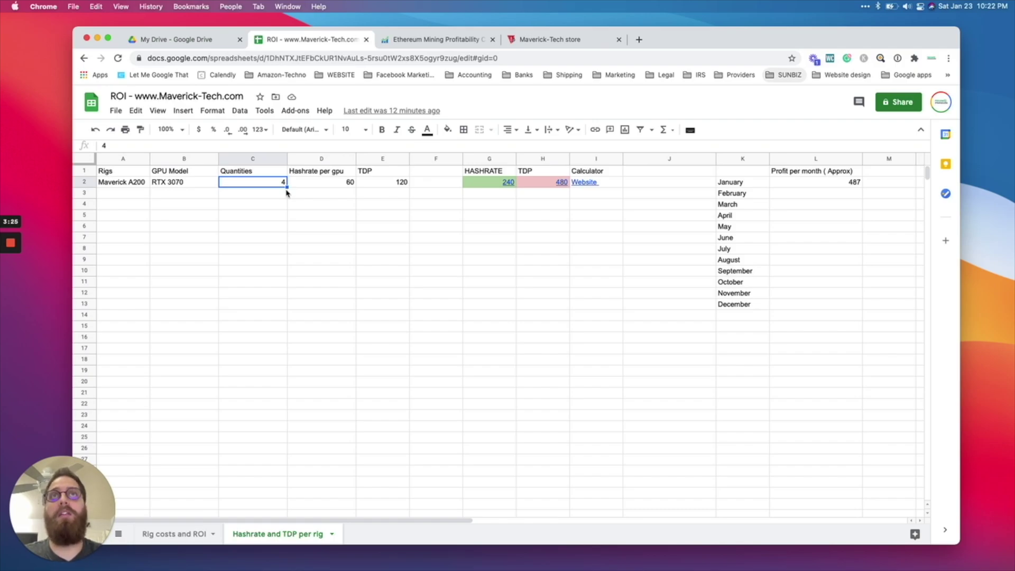
left_click(233, 204)
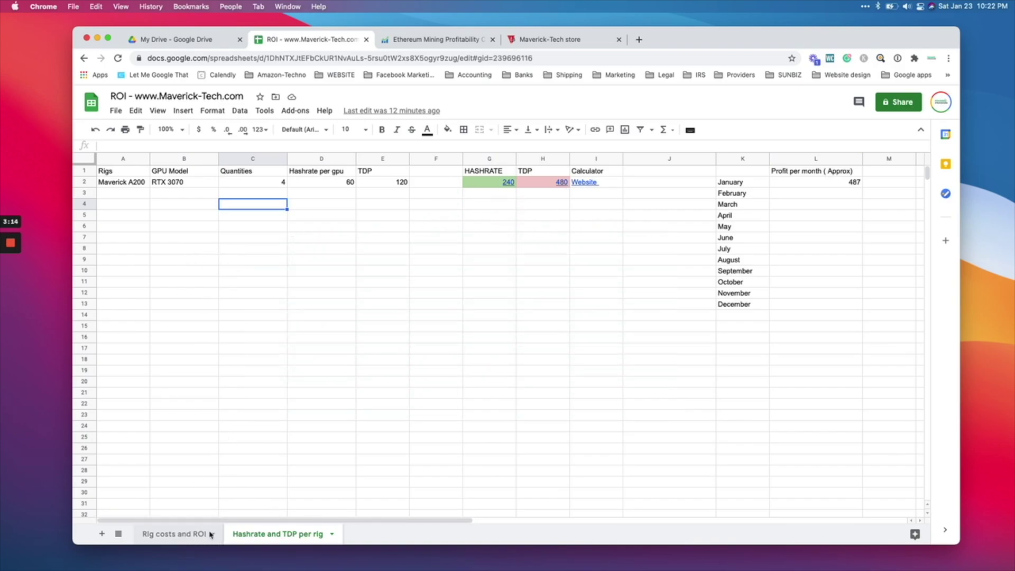
- Inspect the rig kit entry on the Rig costs and ROI sheet and look up the A200 kit in the Maverick store
left_click(182, 533)
left_click(177, 185)
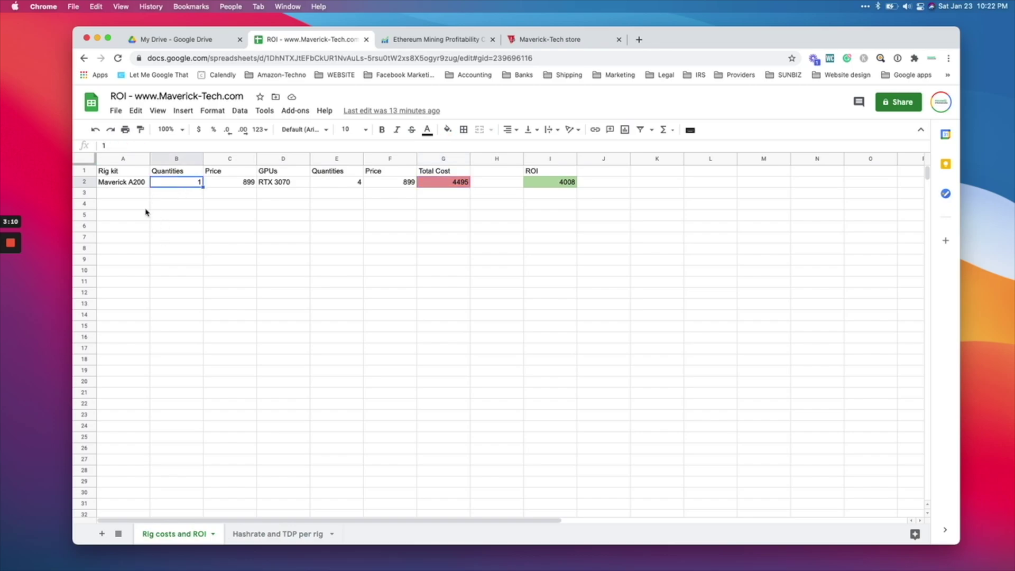
left_click(135, 194)
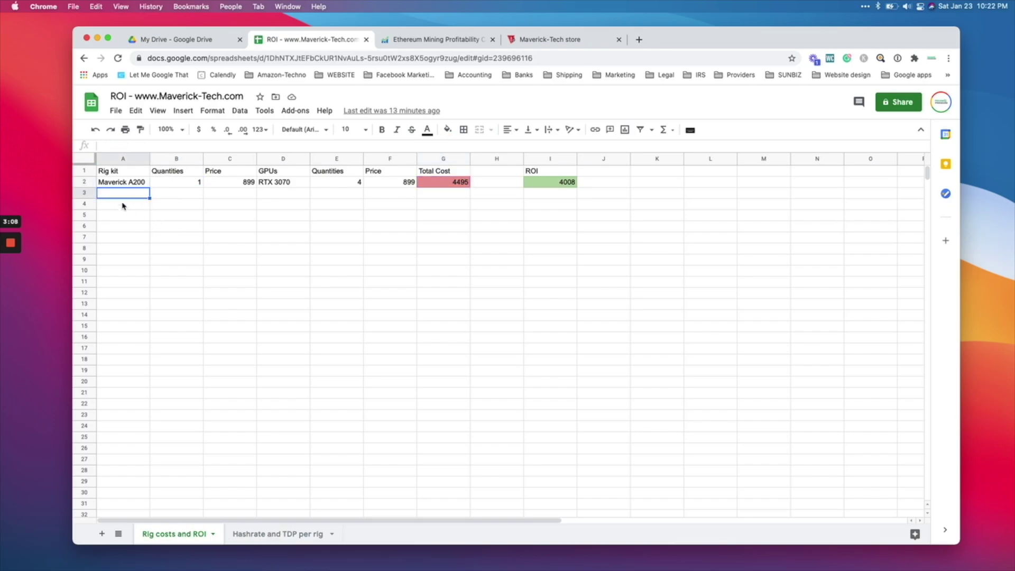
left_click(119, 171)
left_click(124, 184)
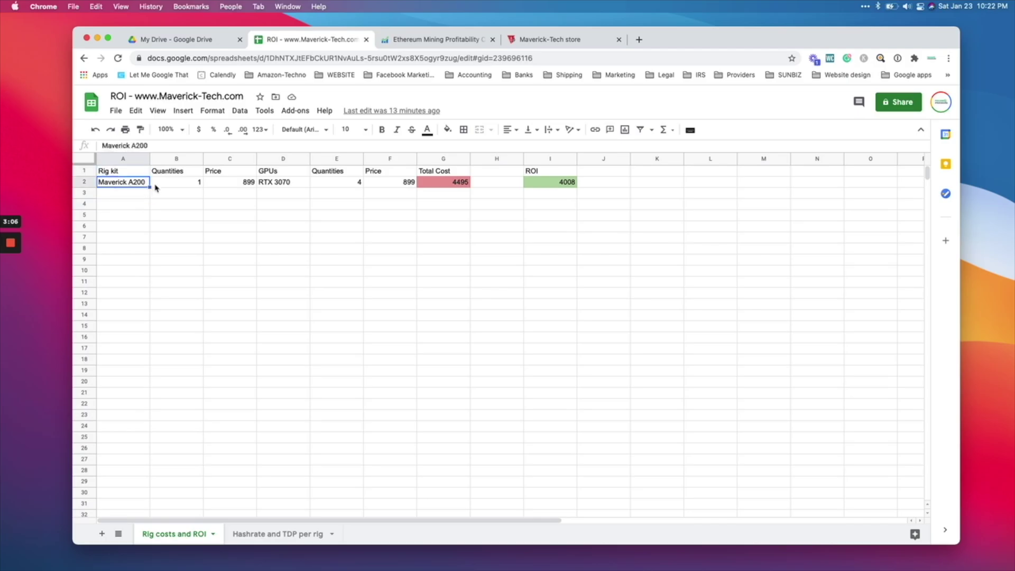
left_click(539, 45)
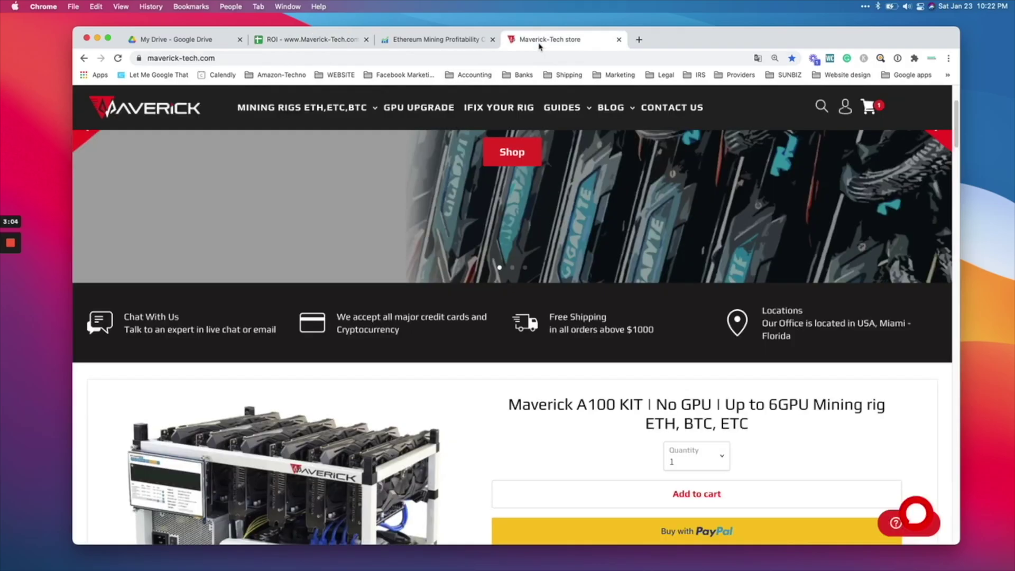
scroll(502, 333, "down", 10)
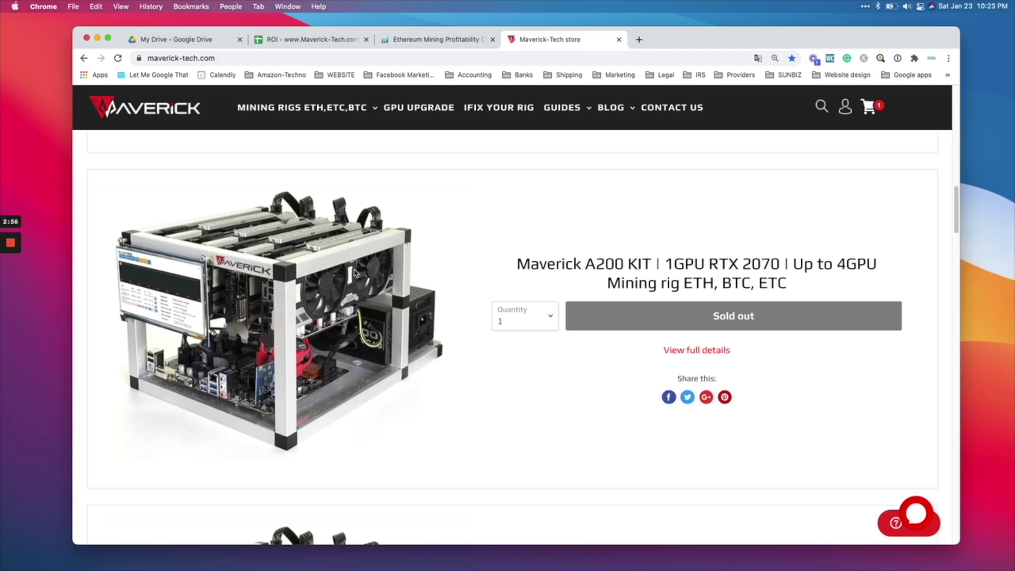
- Return to the ROI spreadsheet and review the Maverick A200 kit's name, quantity and price cells
left_click(277, 45)
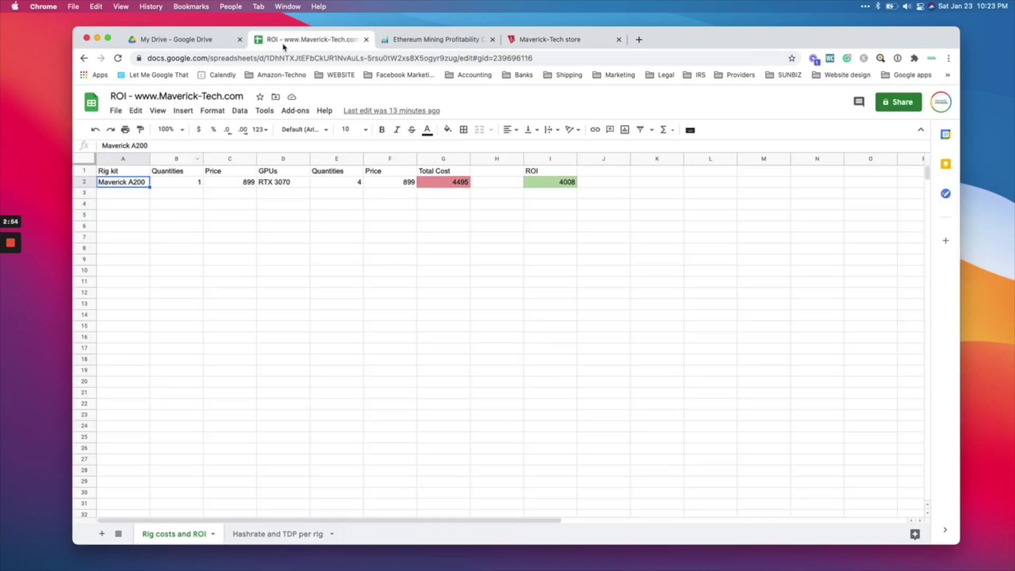
left_click(126, 171)
left_click(129, 183)
left_click(186, 175)
left_click(195, 183)
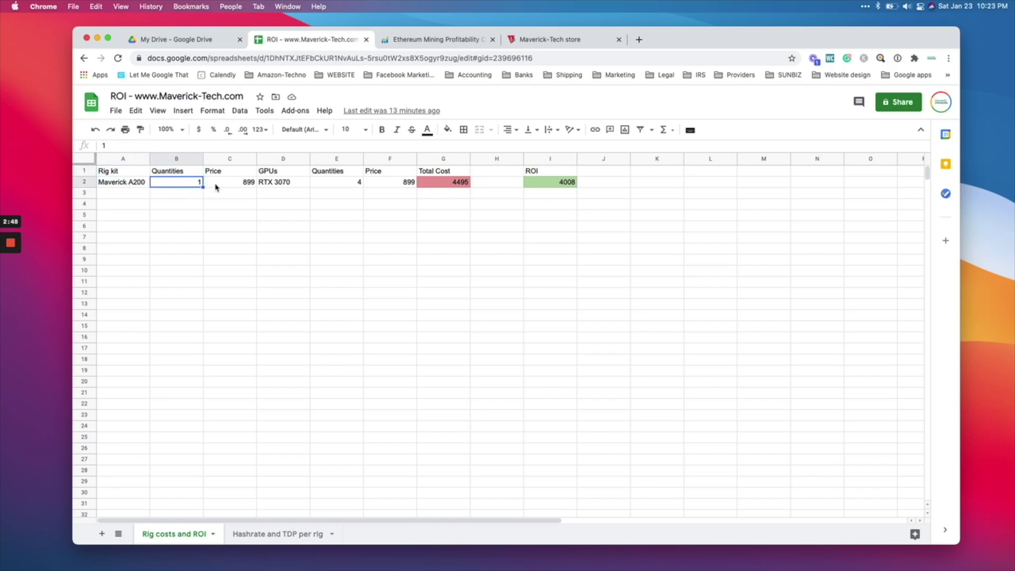
left_click(226, 184)
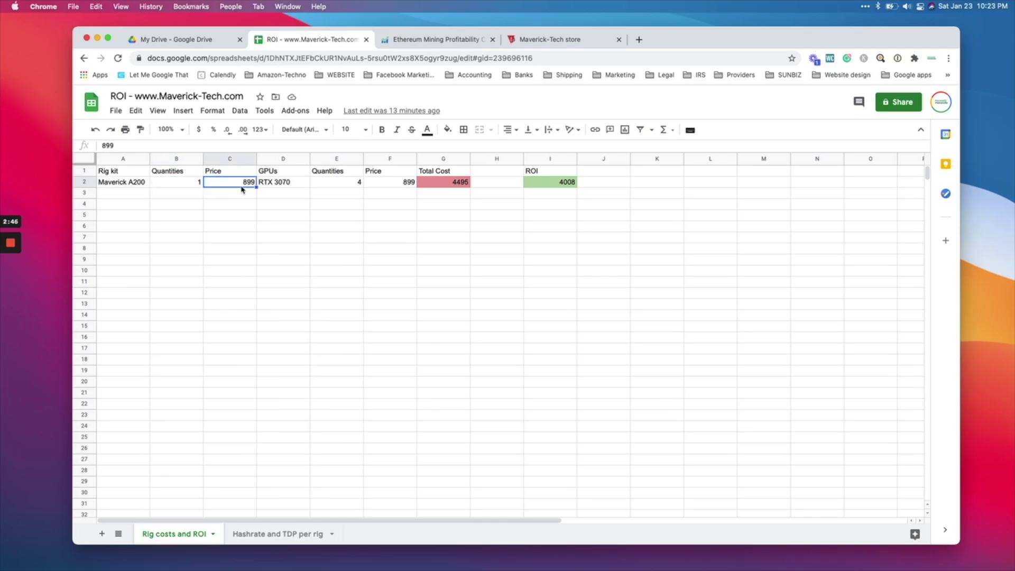
- Open the full details of the Maverick A200 KIT without GPU in the store and check its sale price
left_click(577, 41)
scroll(613, 342, "down", 3)
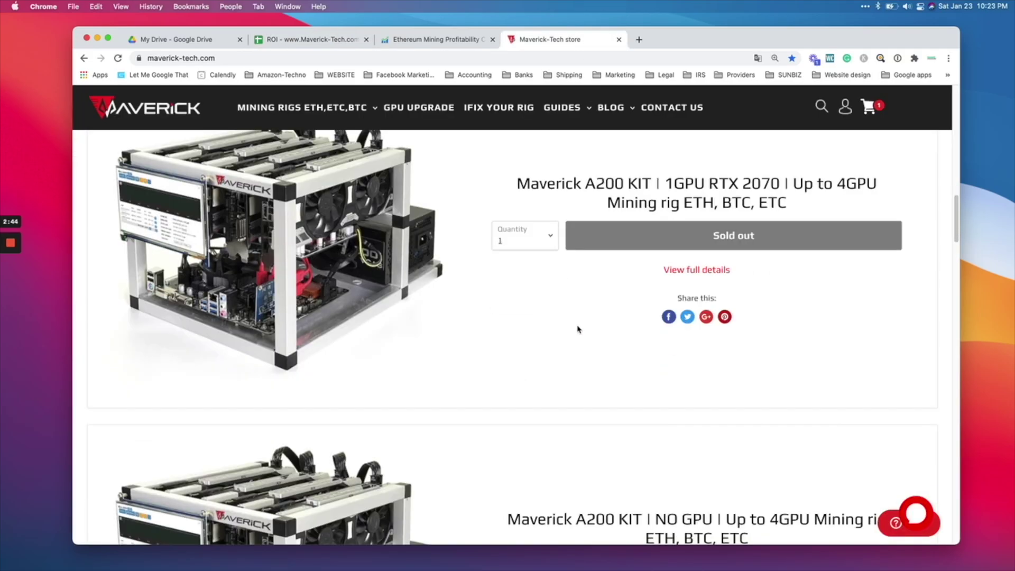
scroll(577, 329, "down", 5)
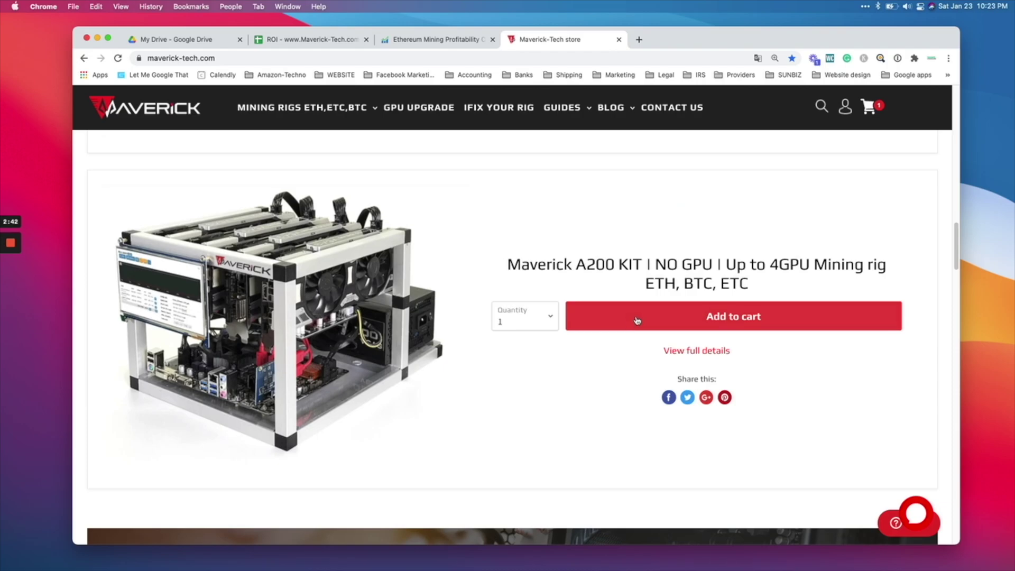
left_click(703, 352)
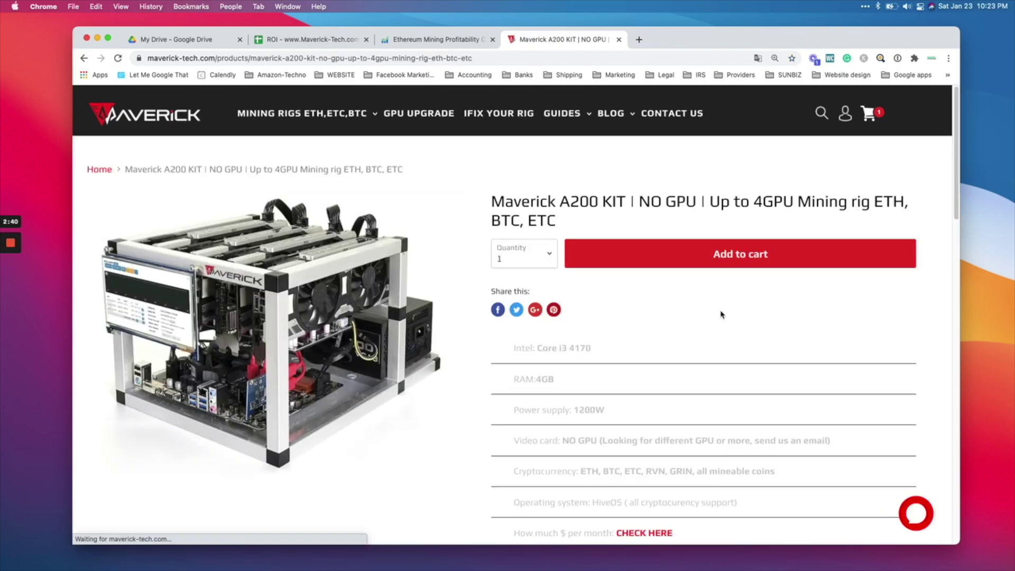
scroll(720, 315, "down", 4)
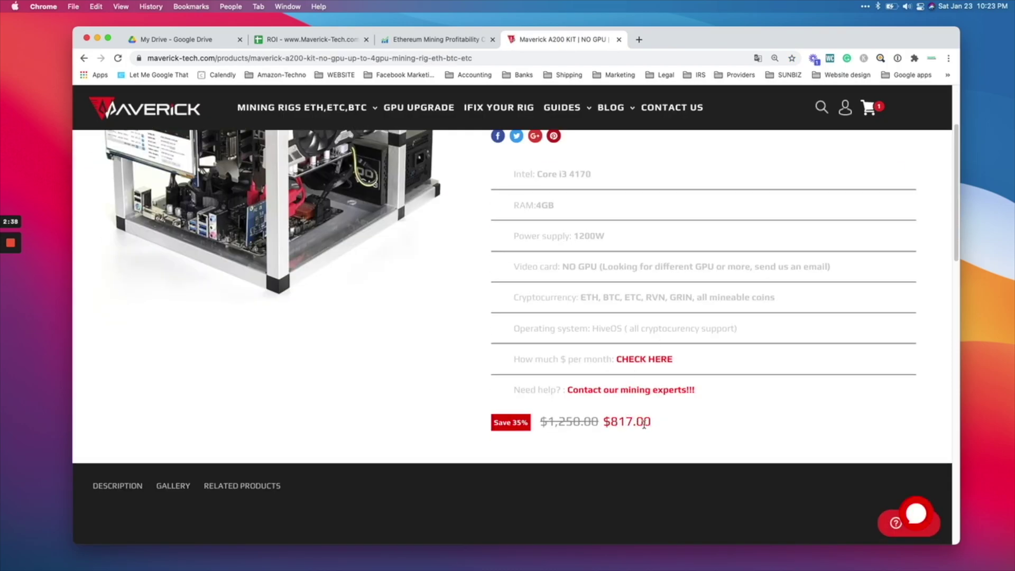
scroll(644, 422, "up", 5)
- Set the Maverick A200 kit's price in cell C2 of the Rig costs and ROI sheet to 817
left_click(309, 39)
double_click(236, 184)
key("BackSpace")
key("BackSpace")
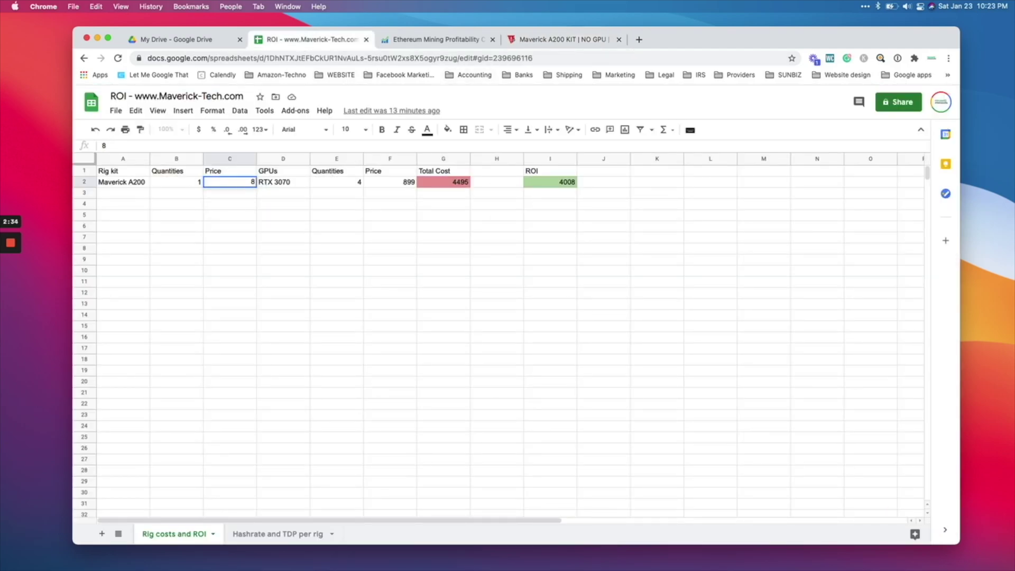
type("15")
type("7")
left_click(276, 185)
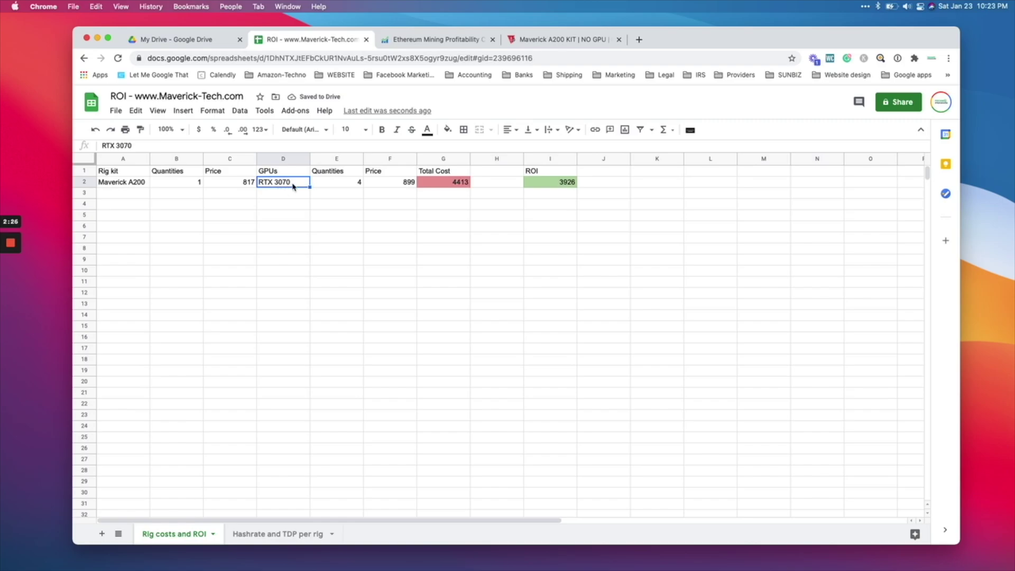
- Check the GPU quantity and price cells, and search ebay.com in a new browser tab for "rtx 3070 evga"
left_click(347, 186)
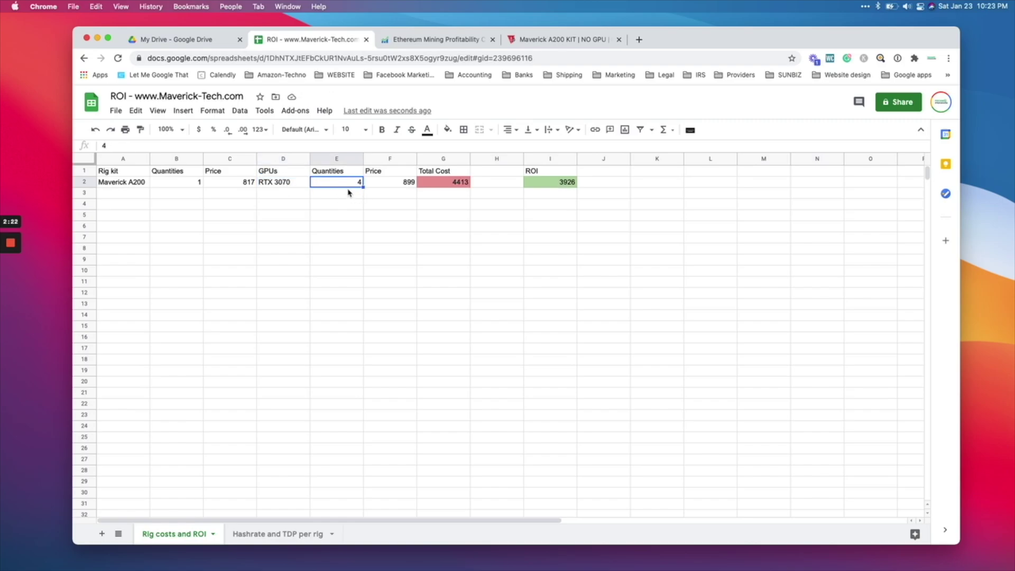
left_click(379, 181)
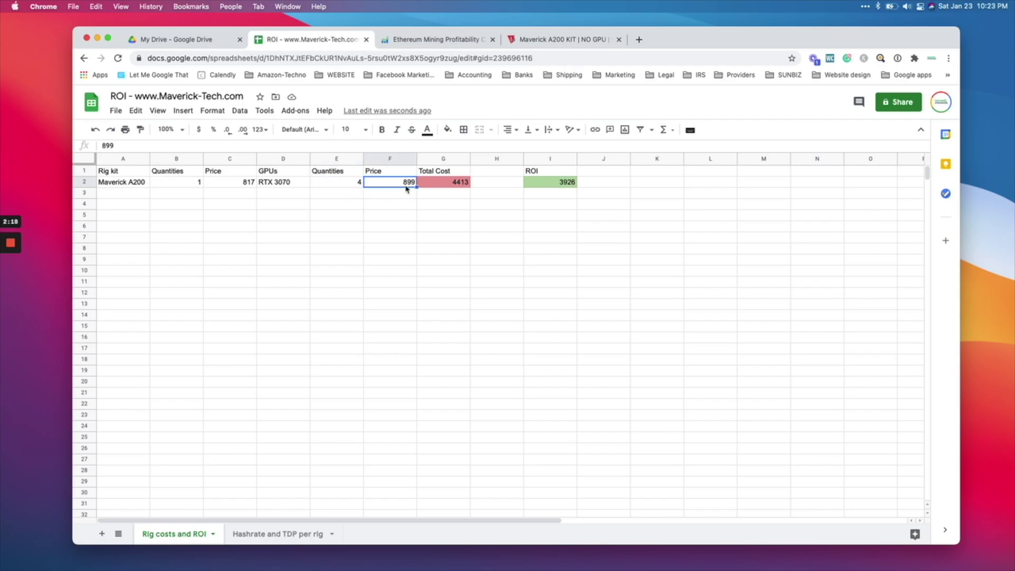
left_click(639, 39)
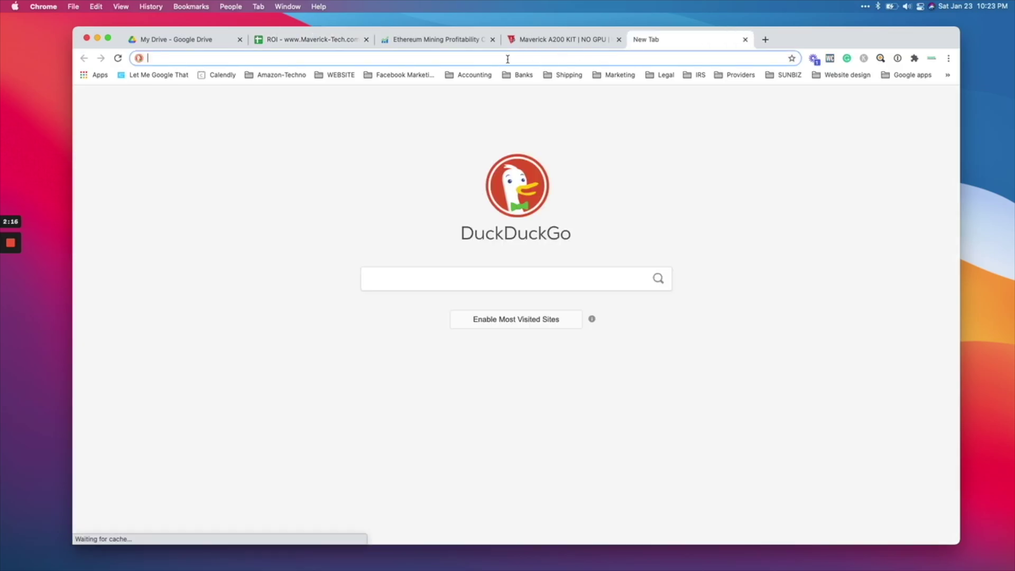
type("ebay.com")
key("Return")
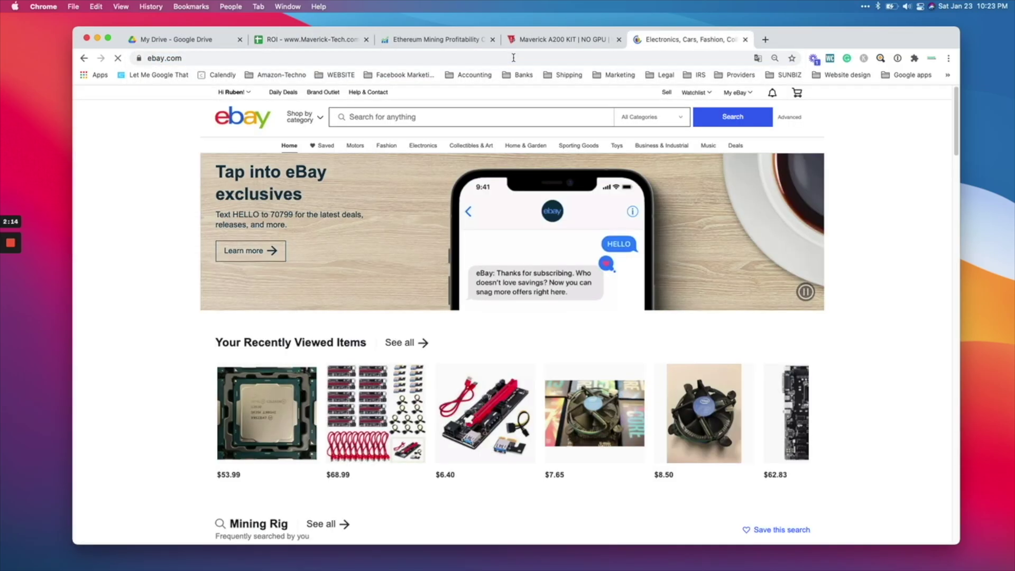
type("rt")
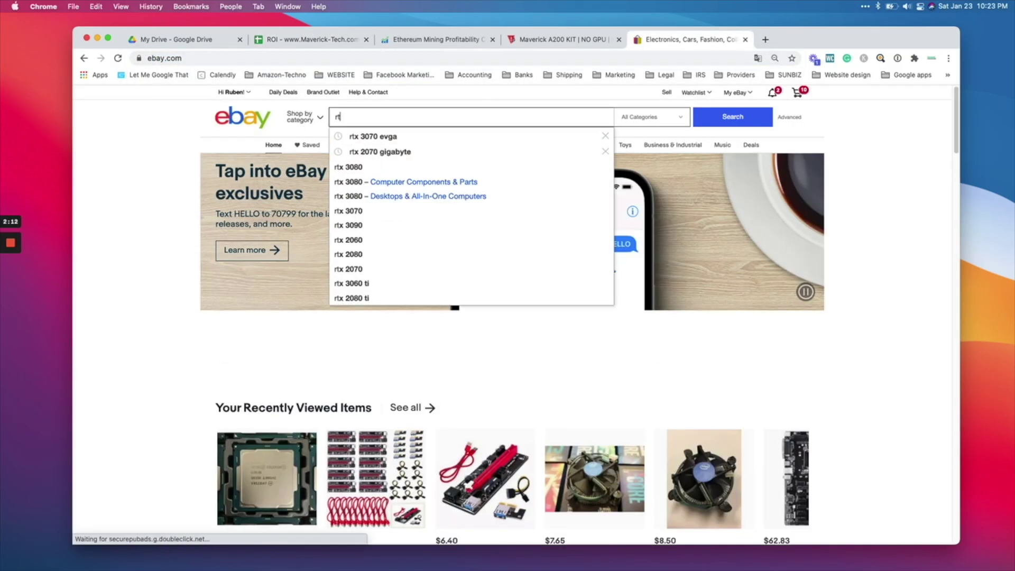
type("x 3070 evga")
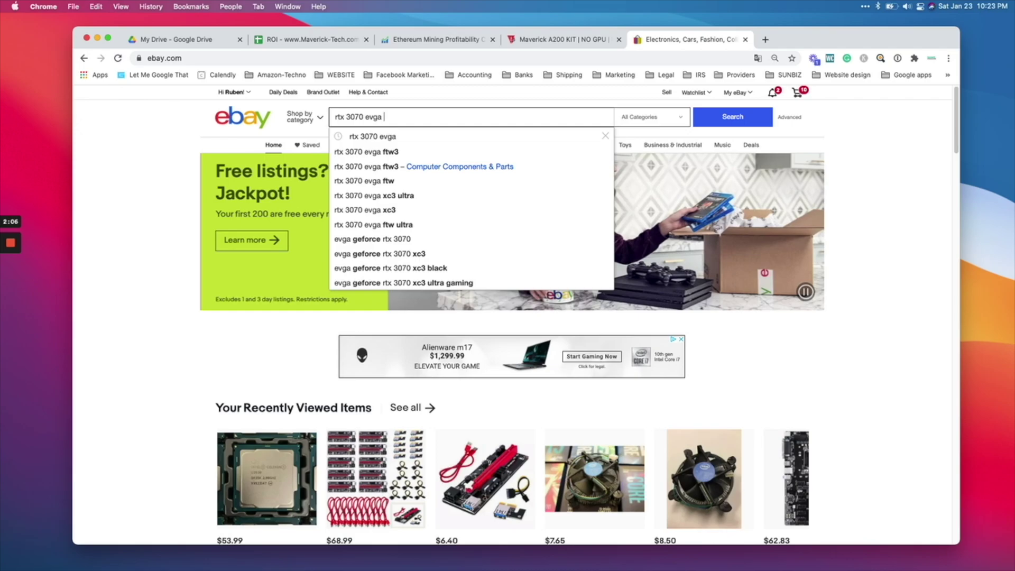
key("Return")
- Compare the asking prices of the EVGA RTX 3070 cards in the eBay search results
scroll(525, 274, "down", 1)
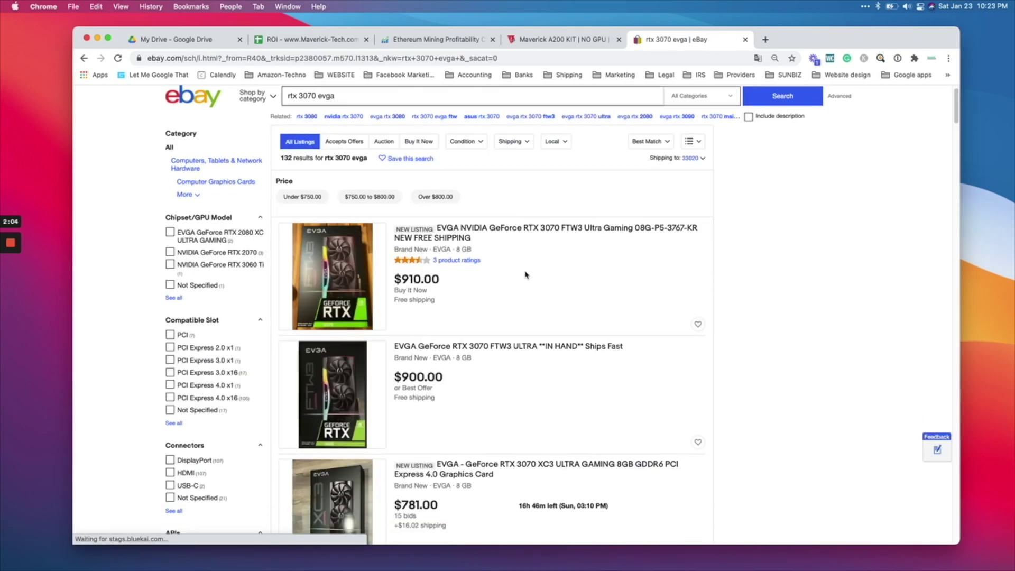
scroll(385, 277, "down", 4)
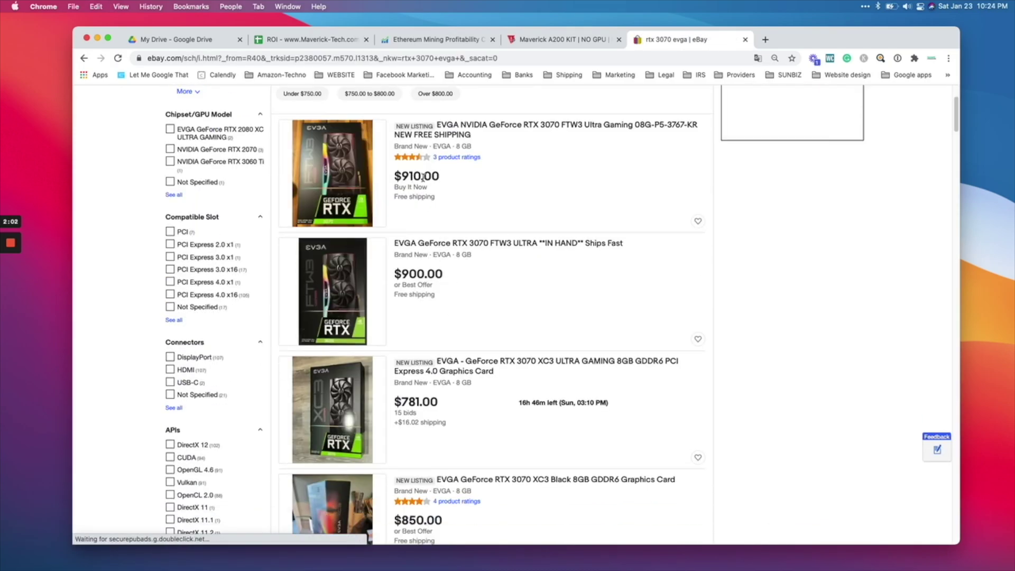
scroll(422, 177, "down", 5)
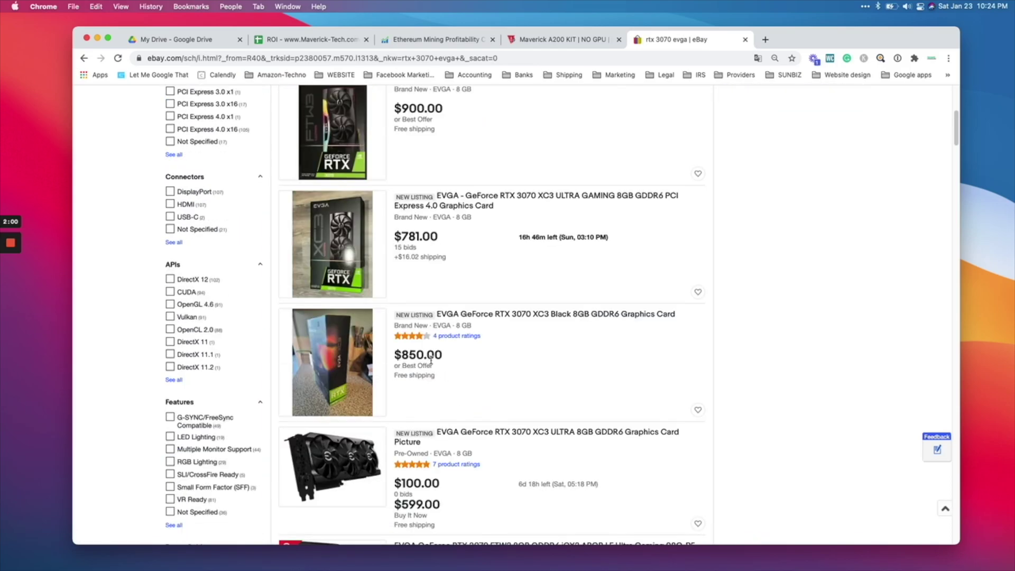
scroll(581, 323, "up", 10)
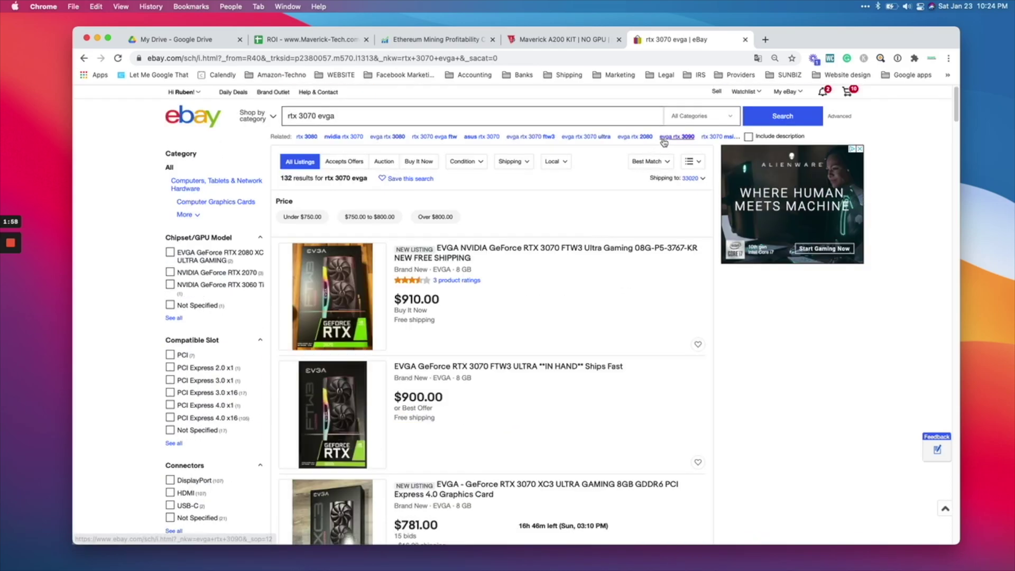
- Return to the ROI spreadsheet, check the Total Cost formula in G2, and set the GPU quantity in E2 to 6
left_click(304, 39)
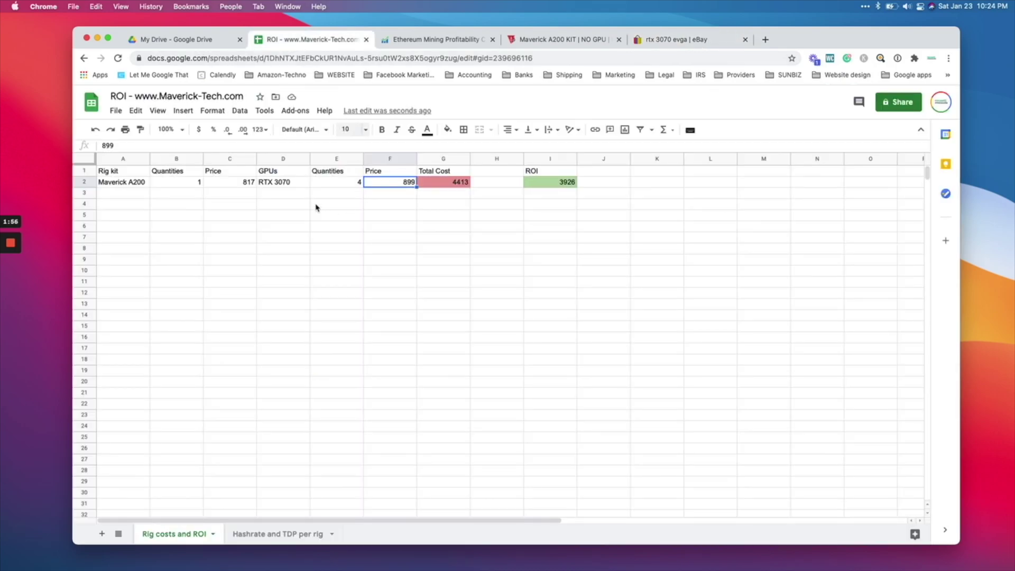
left_click(449, 185)
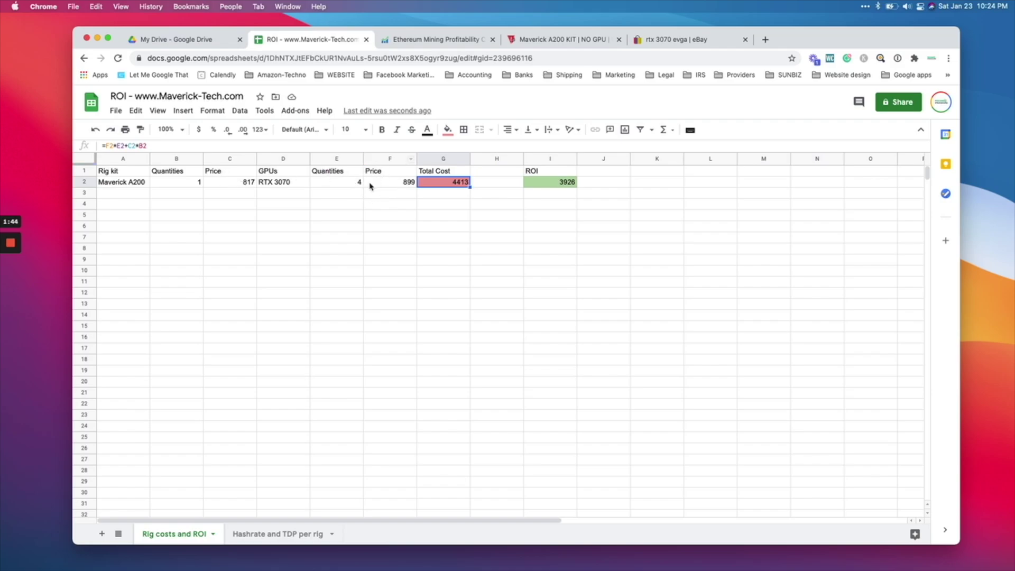
left_click(354, 184)
type("6")
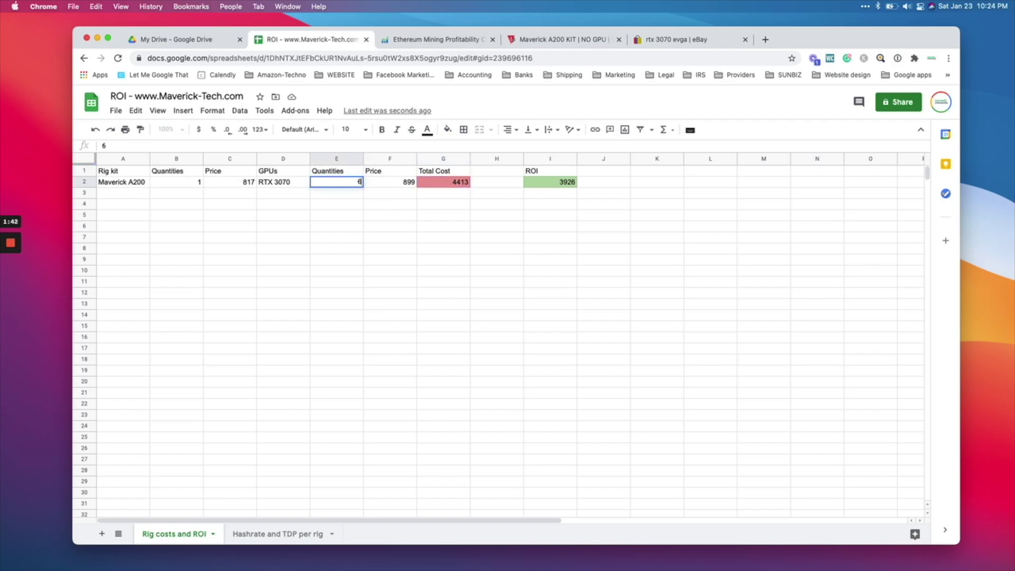
key("Return")
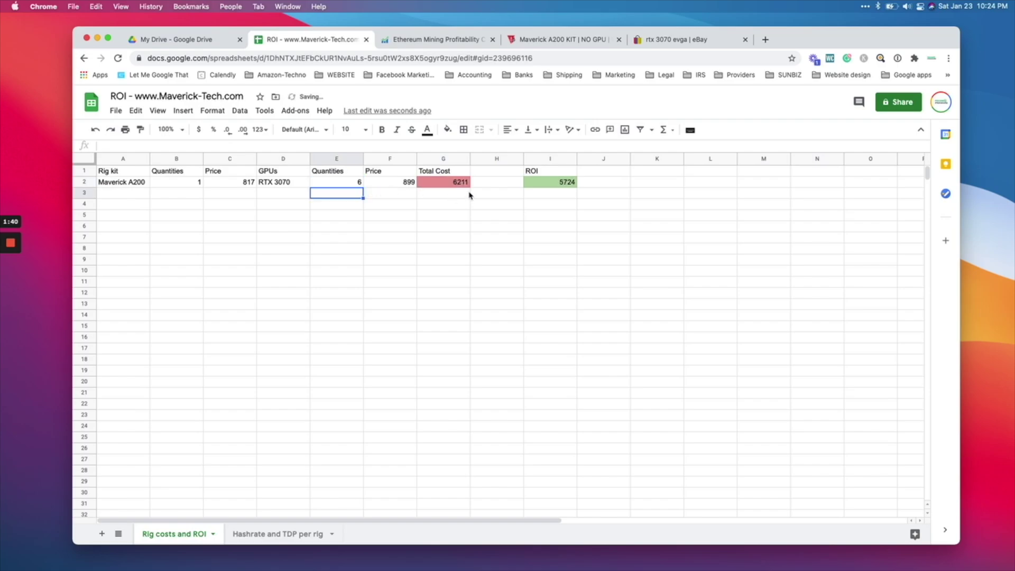
- Set the GPU quantity in E2 back to 4 and check the Total Cost cell
left_click(360, 183)
type("4")
key("Return")
left_click(456, 184)
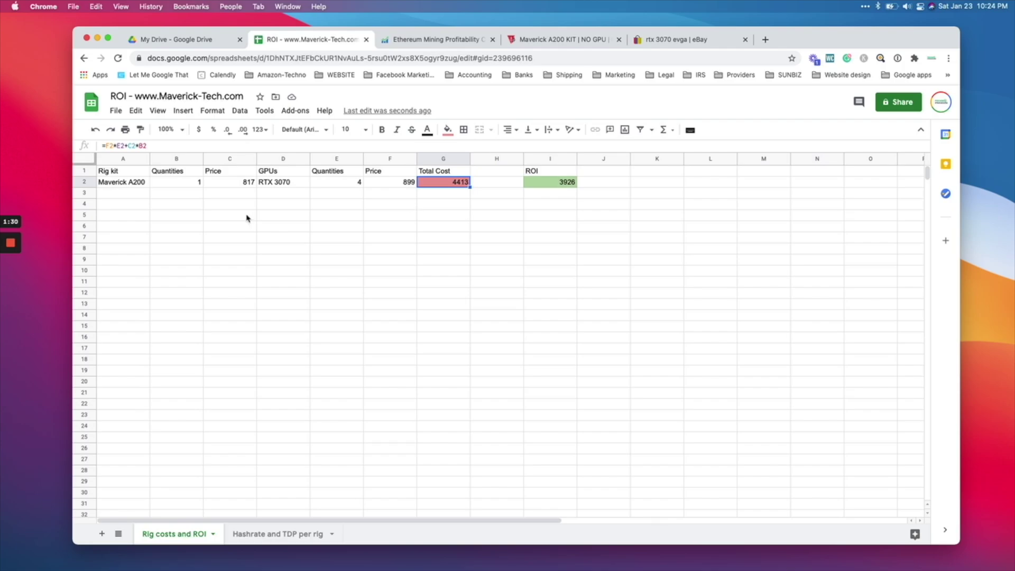
left_click(129, 197)
type("Maverick ")
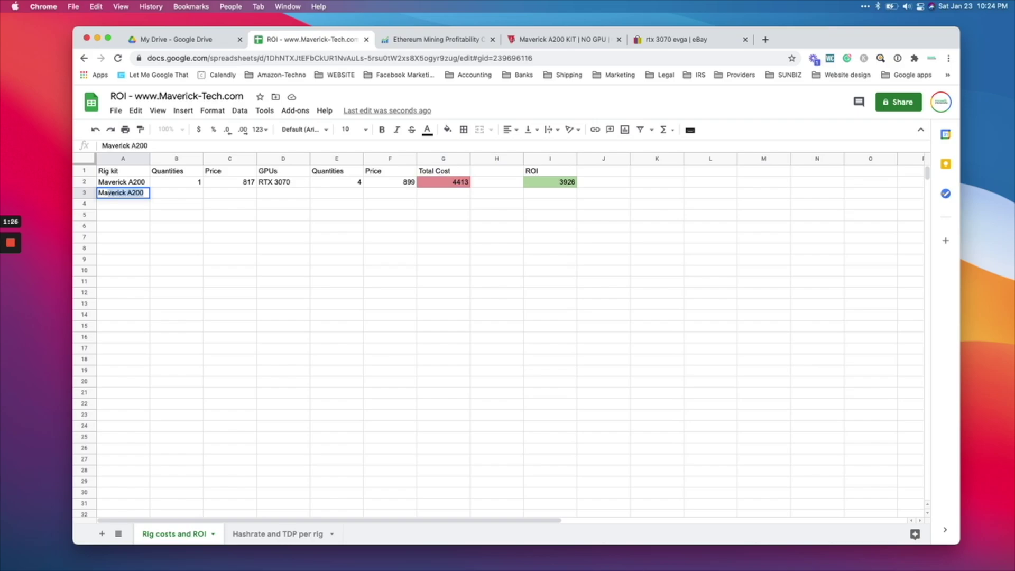
type("A100")
key("Tab")
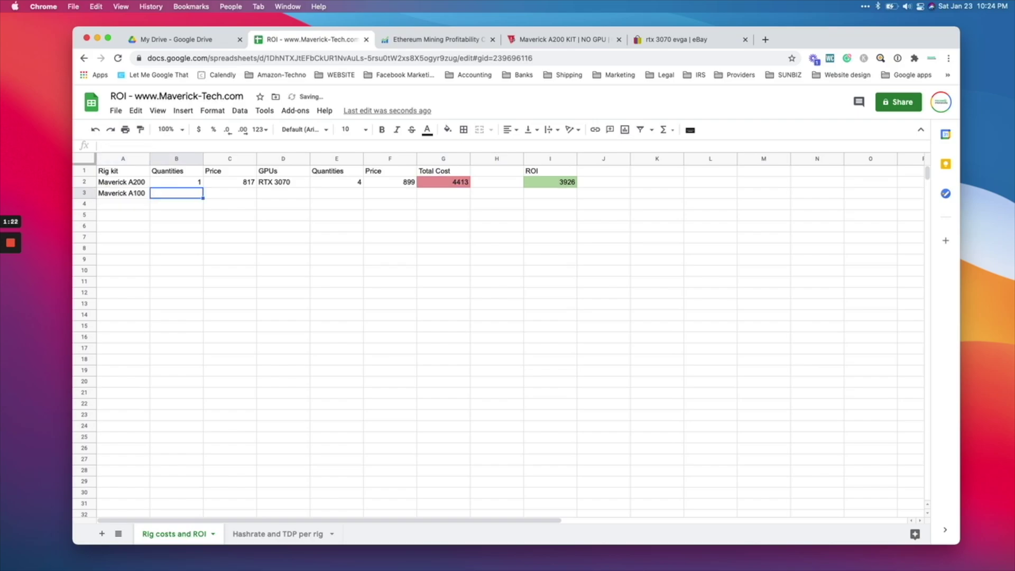
left_click(122, 193)
key("BackSpace")
left_click(122, 204)
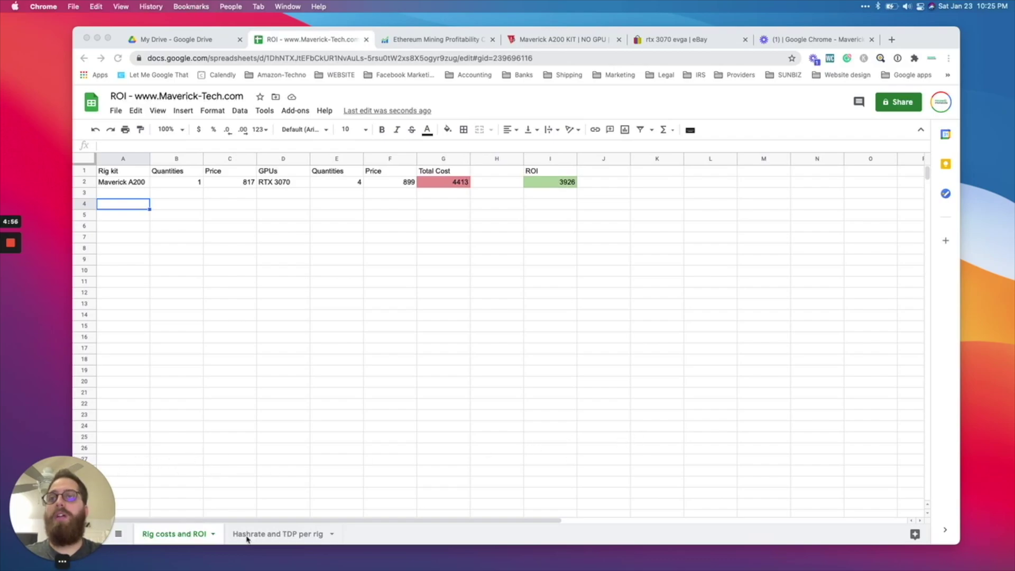
- Open the Hashrate and TDP per rig sheet and review the rig, GPU model and quantity cells in row 2
left_click(301, 539)
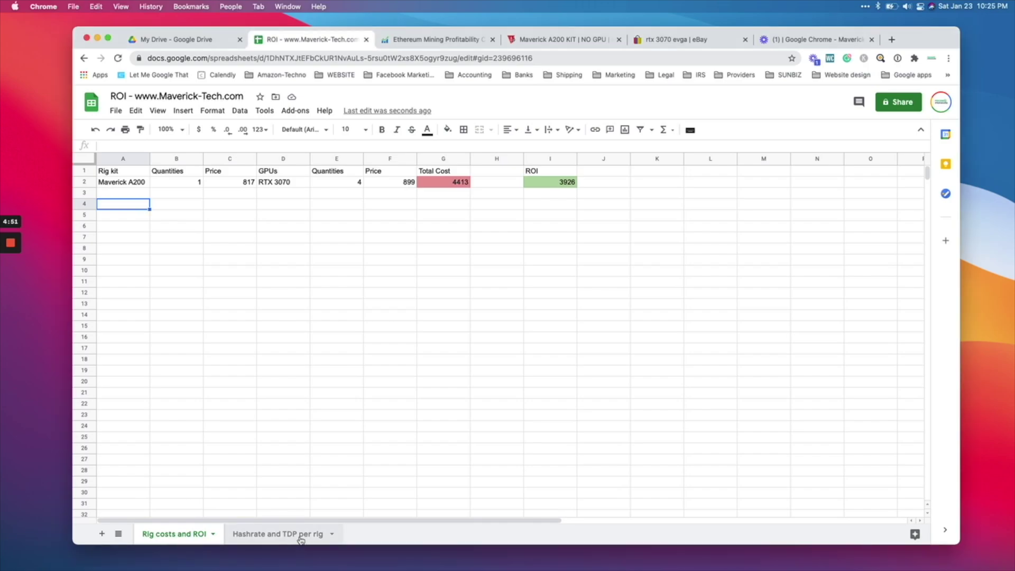
left_click(273, 535)
left_click(255, 239)
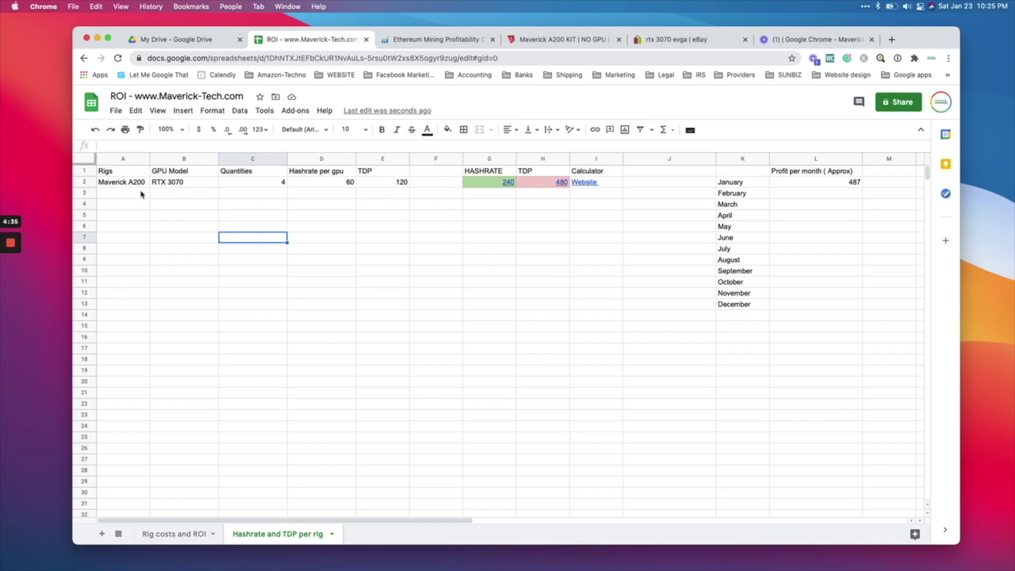
left_click(123, 172)
left_click(124, 184)
left_click(117, 175)
left_click(118, 182)
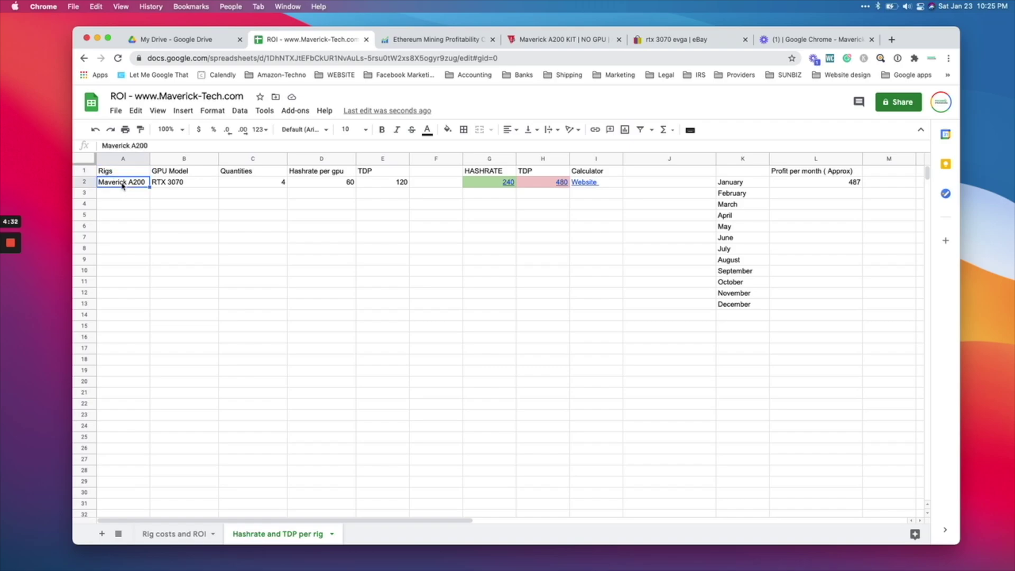
left_click(183, 183)
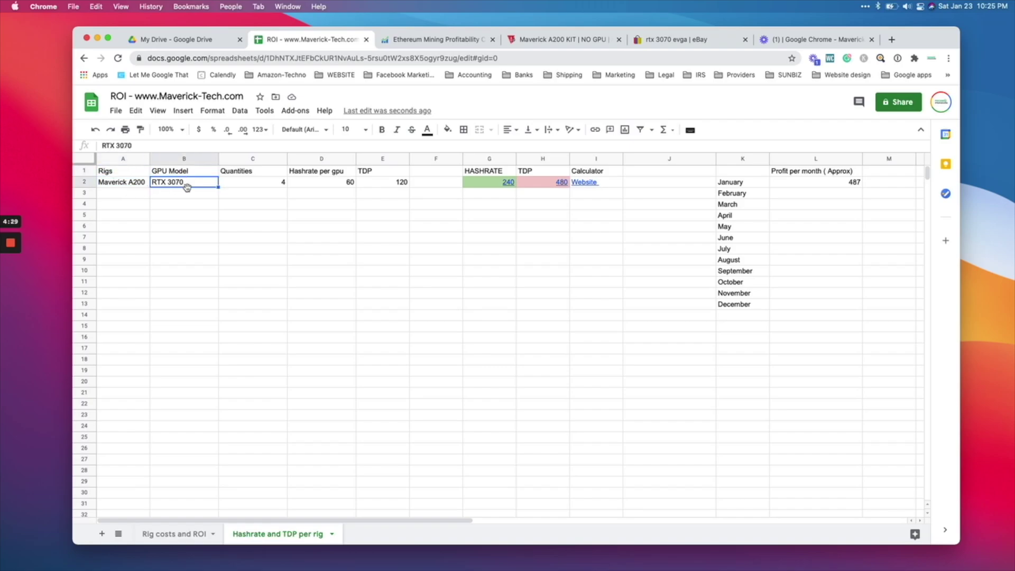
left_click(186, 193)
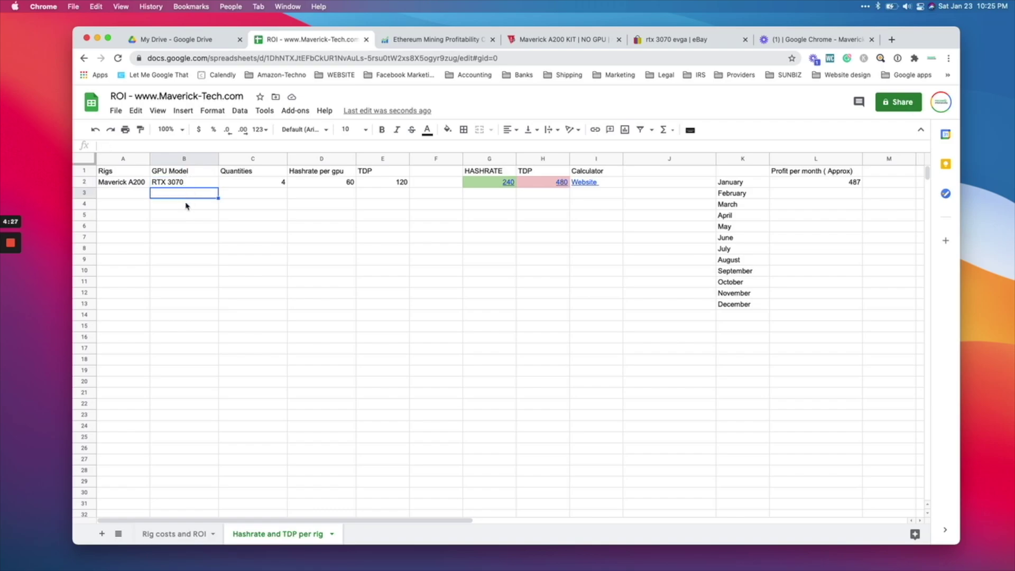
left_click(188, 183)
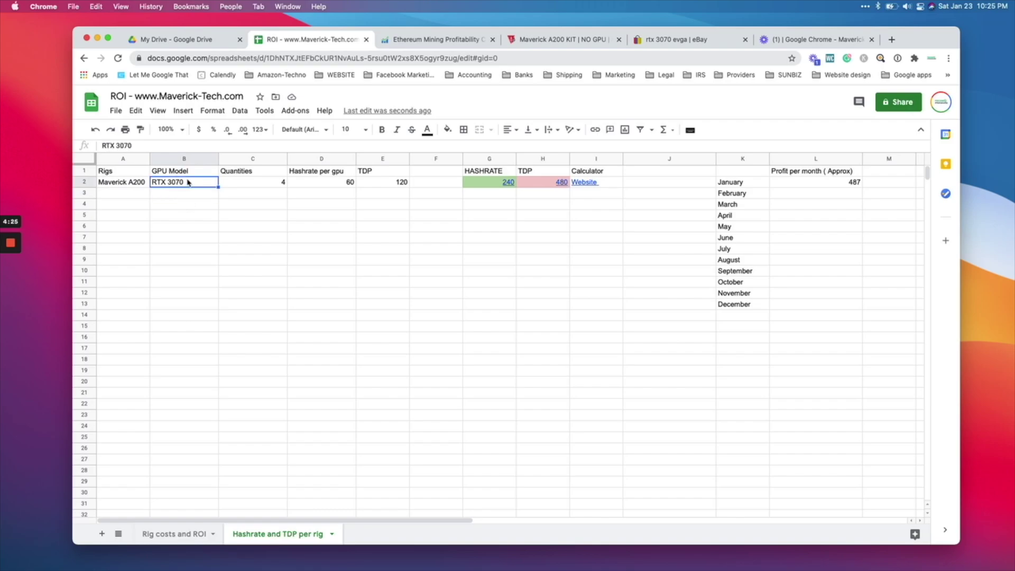
left_click(241, 184)
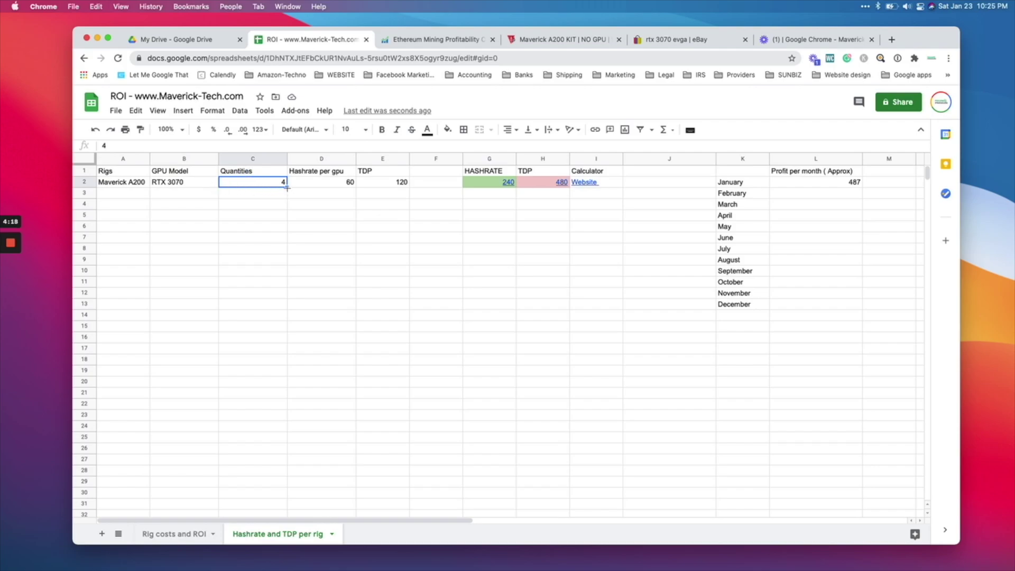
- Compare the hashrate per GPU in D2 with the TDP per card in E2
left_click(324, 184)
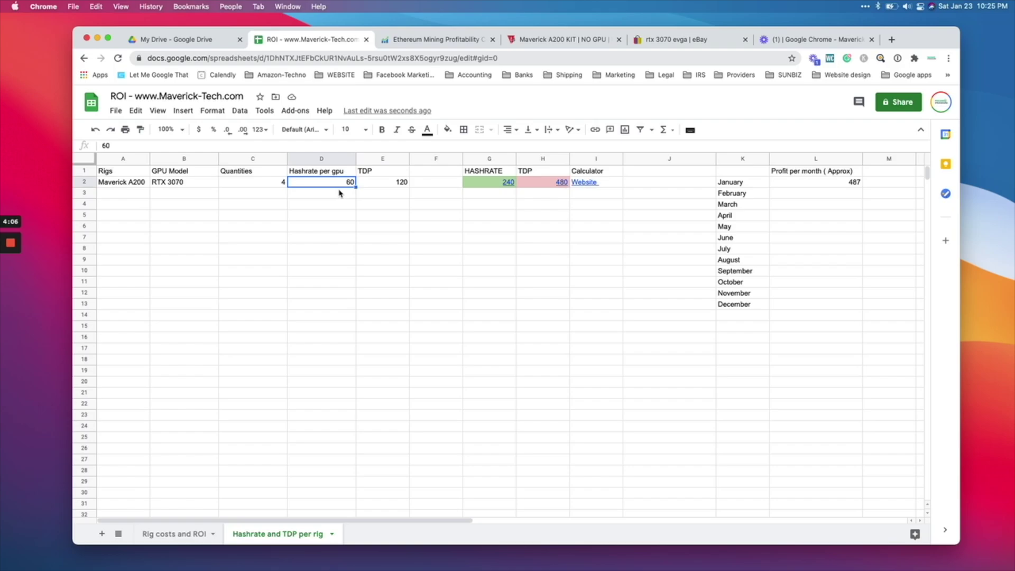
left_click(400, 186)
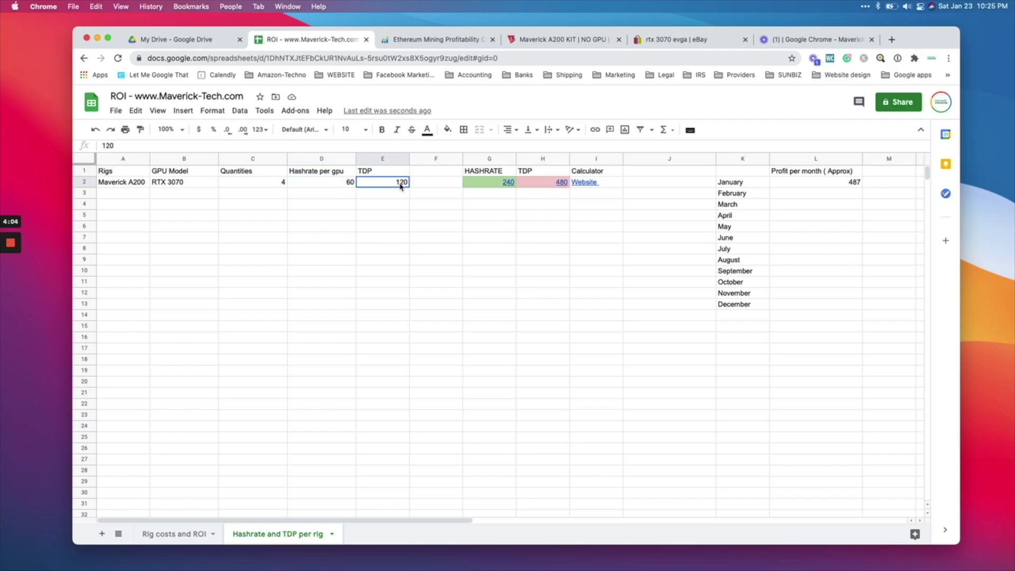
left_click(340, 184)
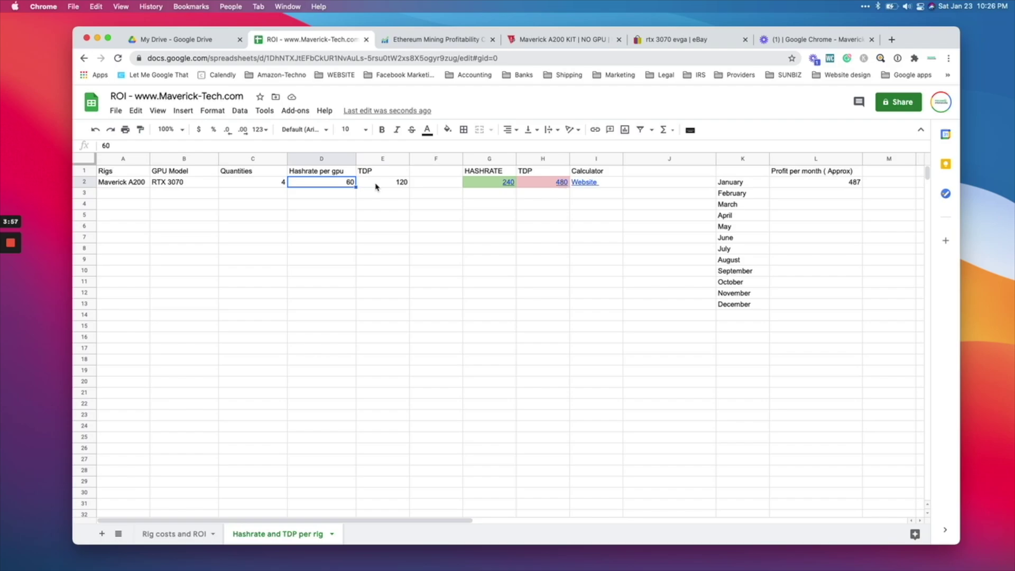
left_click(328, 194)
left_click(335, 185)
left_click(398, 185)
left_click(329, 186)
left_click(378, 183)
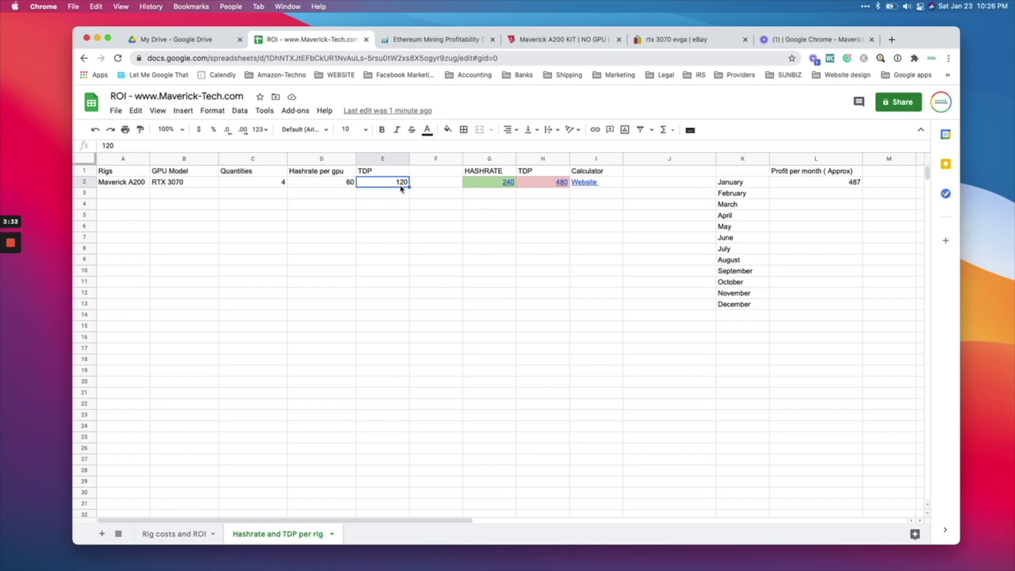
- Check the total HASHRATE formula in G2 and set the GPU quantity in C2 to 6
left_click(428, 189)
left_click(485, 184)
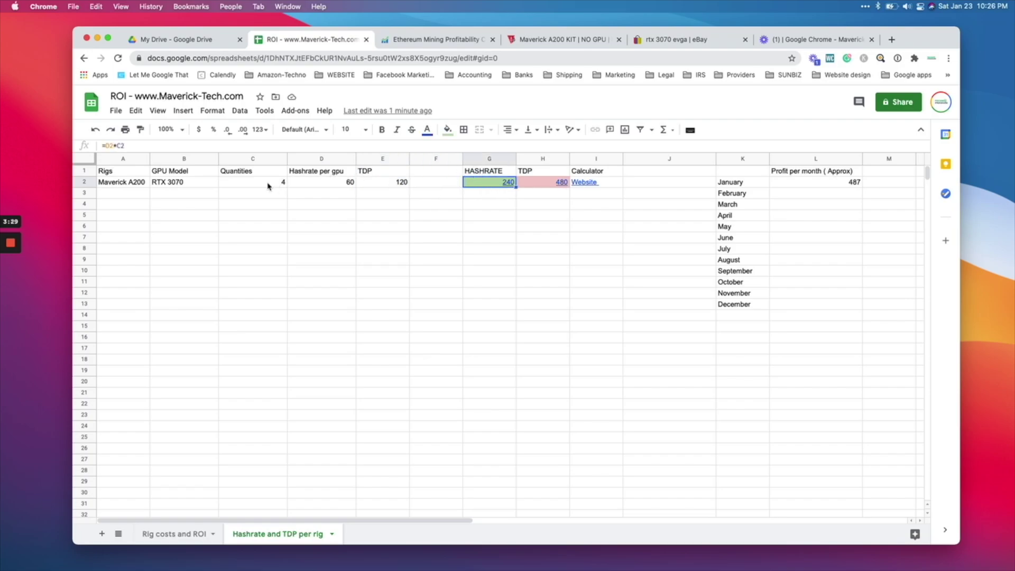
left_click(268, 186)
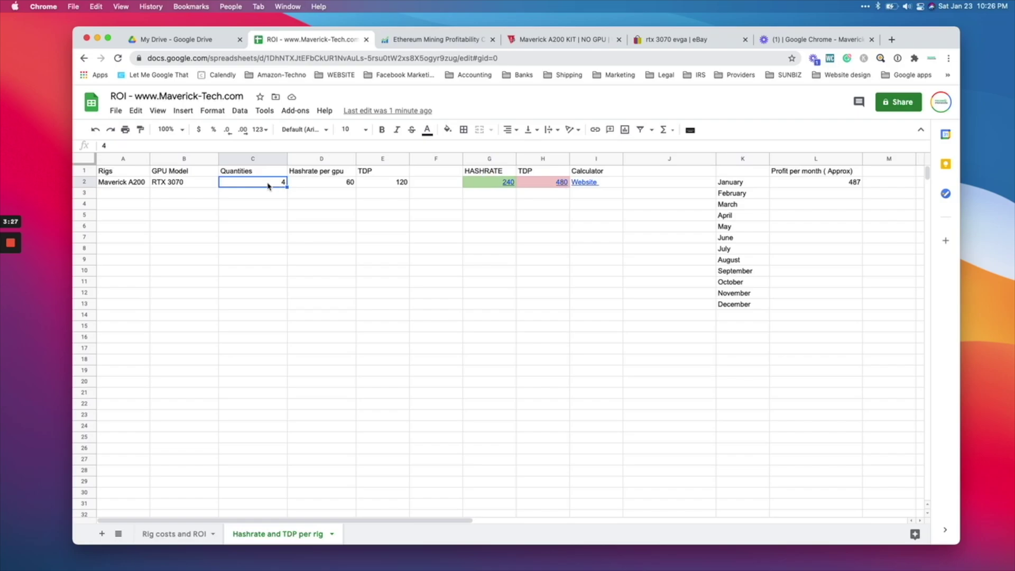
type("6")
key("Return")
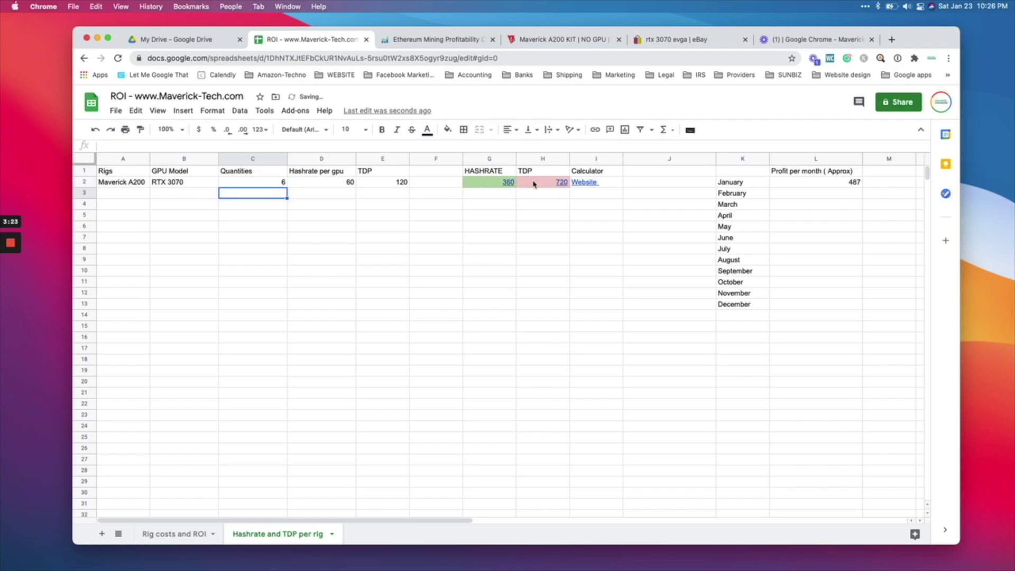
- Set the GPU quantity in C2 back to 4
left_click(264, 186)
type("4")
key("Return")
- Review the per-GPU and total hashrate and TDP cells, and open the calculator website linked in I2
left_click(337, 185)
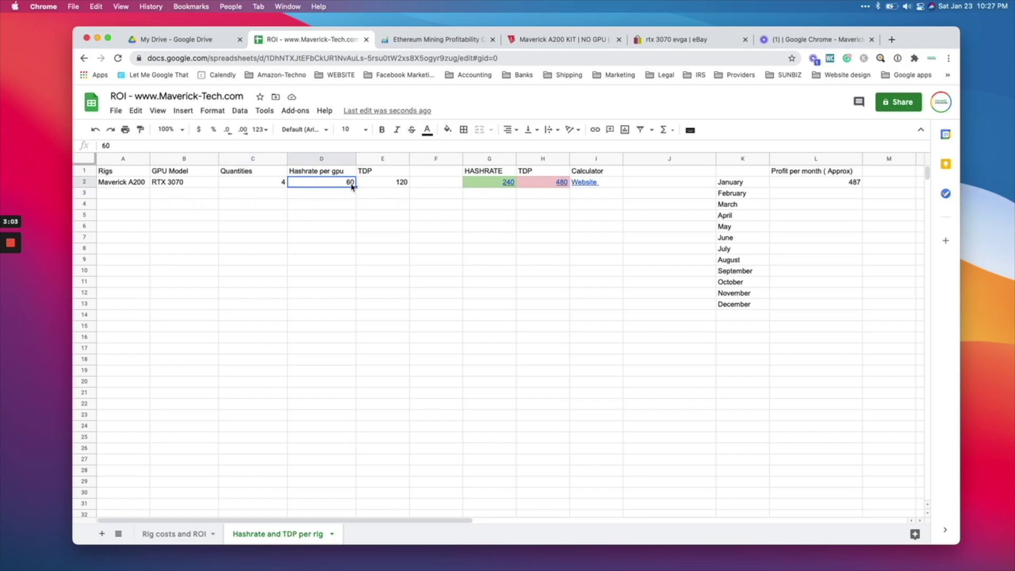
left_click(395, 186)
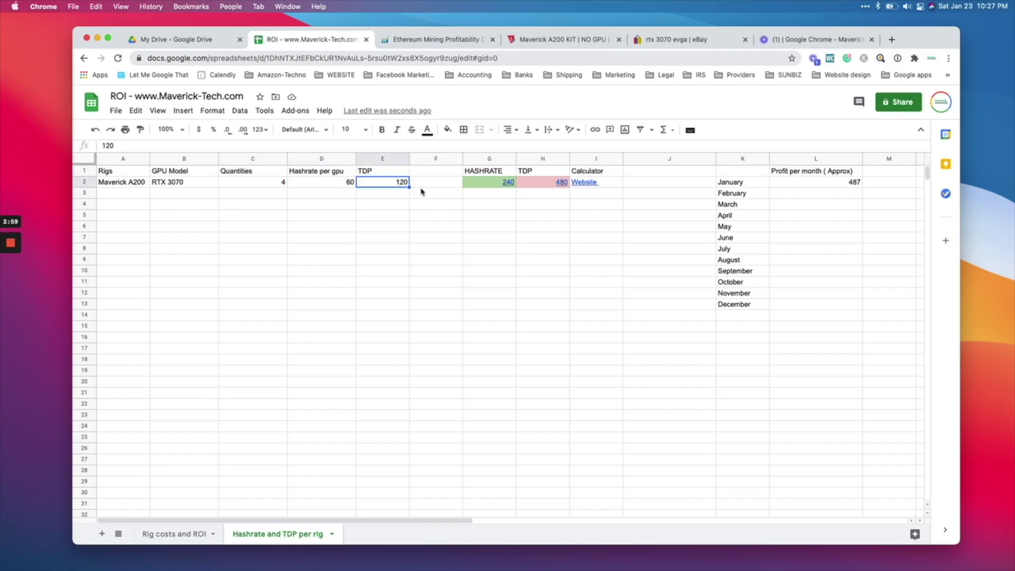
left_click(486, 185)
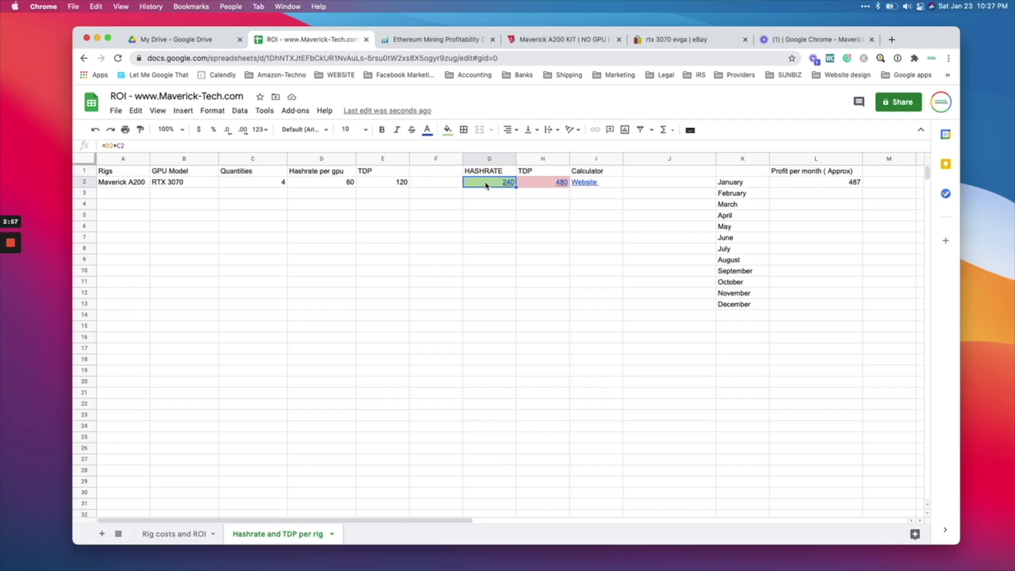
left_click(545, 185)
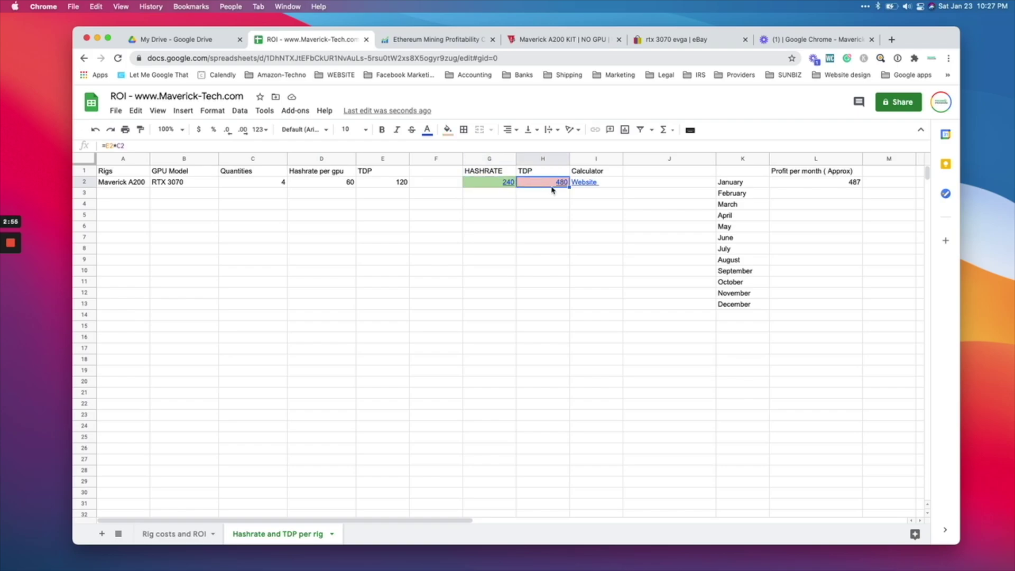
mouse_move(592, 183)
left_click(593, 185)
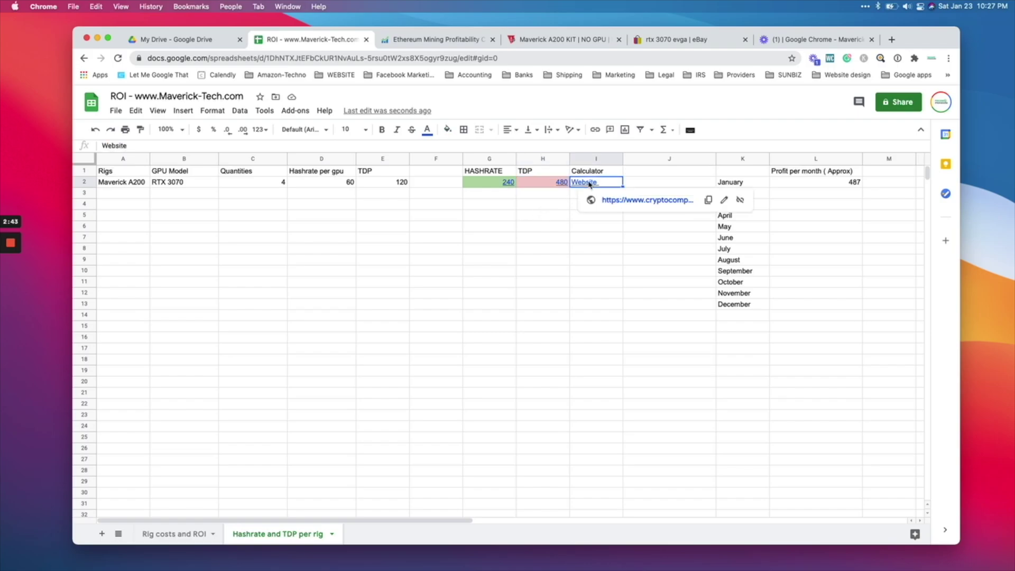
left_click(637, 200)
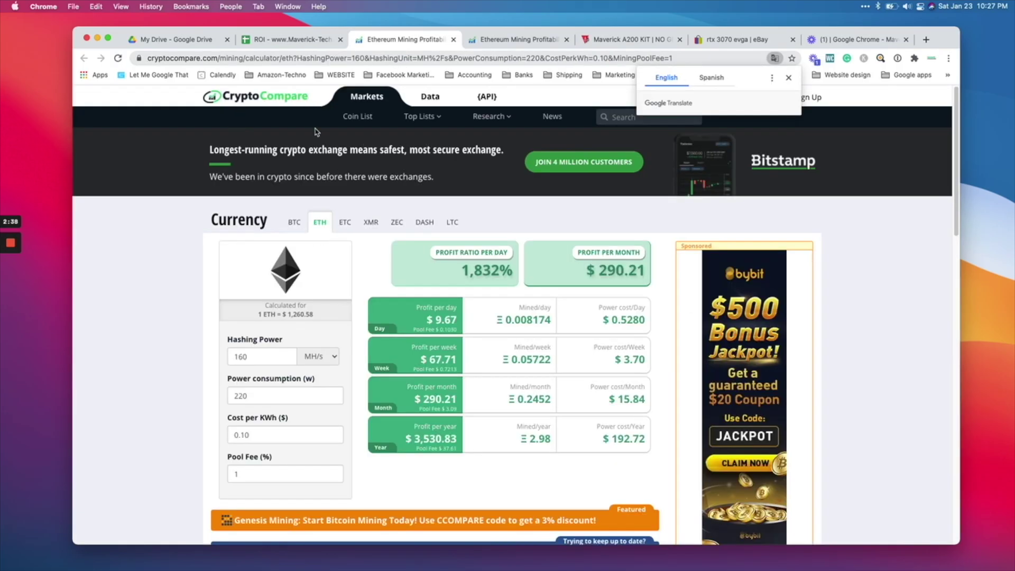
- Look up the rig's total hashrate in the spreadsheet and set the Ethereum calculator's hashing power to 240 MH/s
scroll(404, 242, "down", 1)
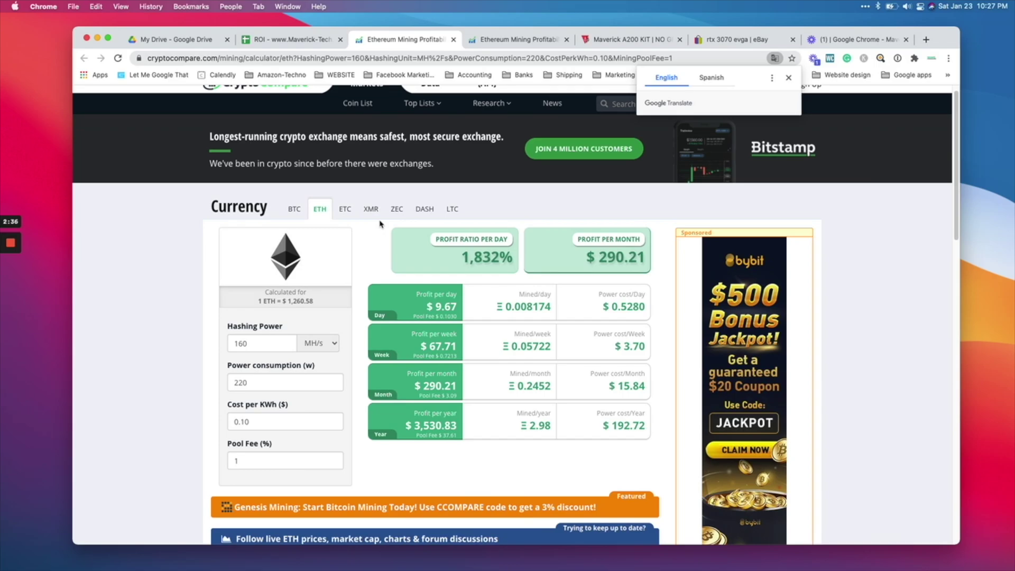
left_click(284, 40)
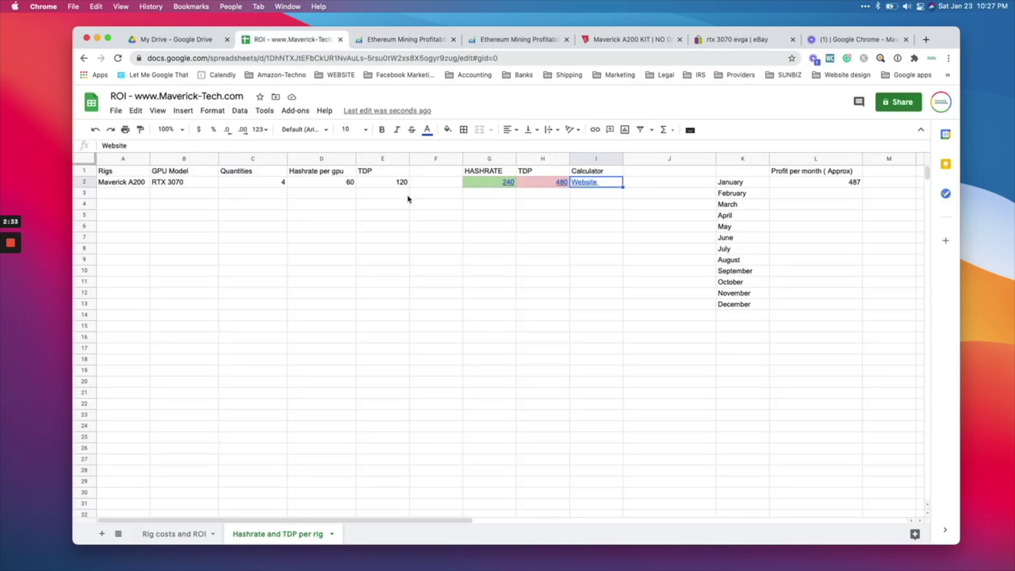
left_click(401, 40)
left_click_drag(248, 343, 206, 338)
type("240")
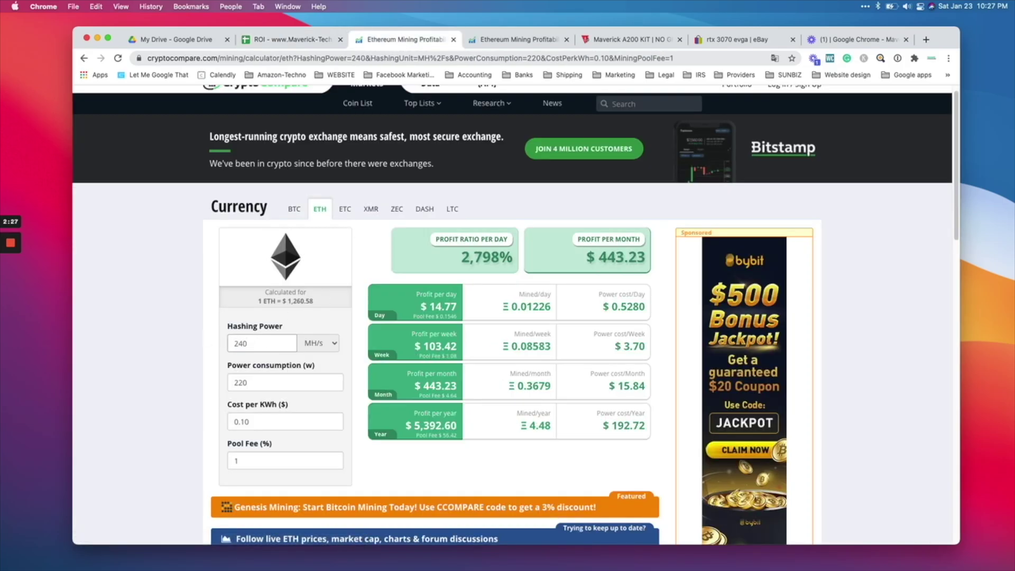
- Look up the rig's total TDP, set the calculator's power consumption to 480 W, and check the cost per KWh and pool fee fields
left_click(262, 39)
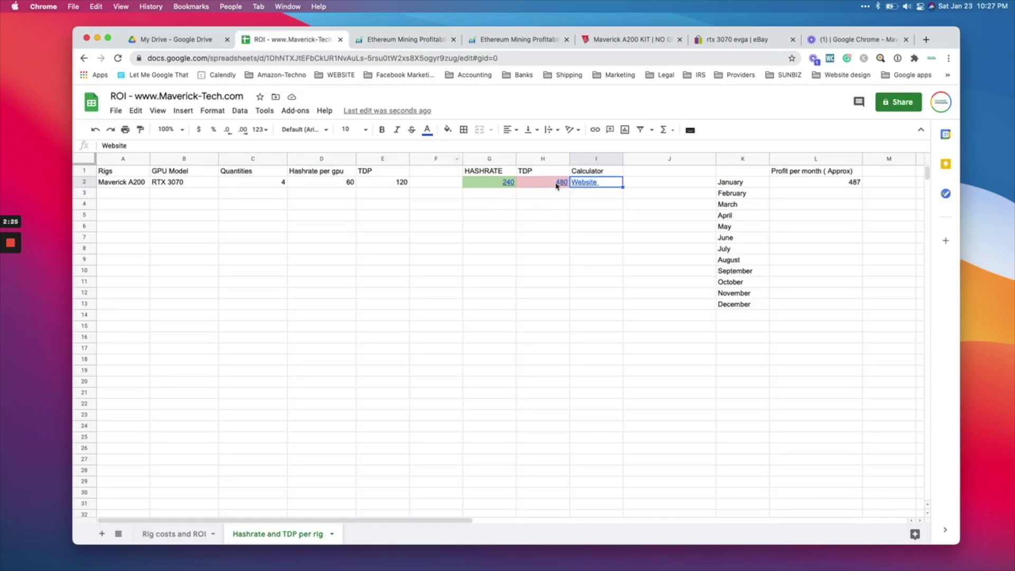
left_click(404, 40)
left_click(264, 379)
left_click_drag(264, 379, 214, 379)
type("480")
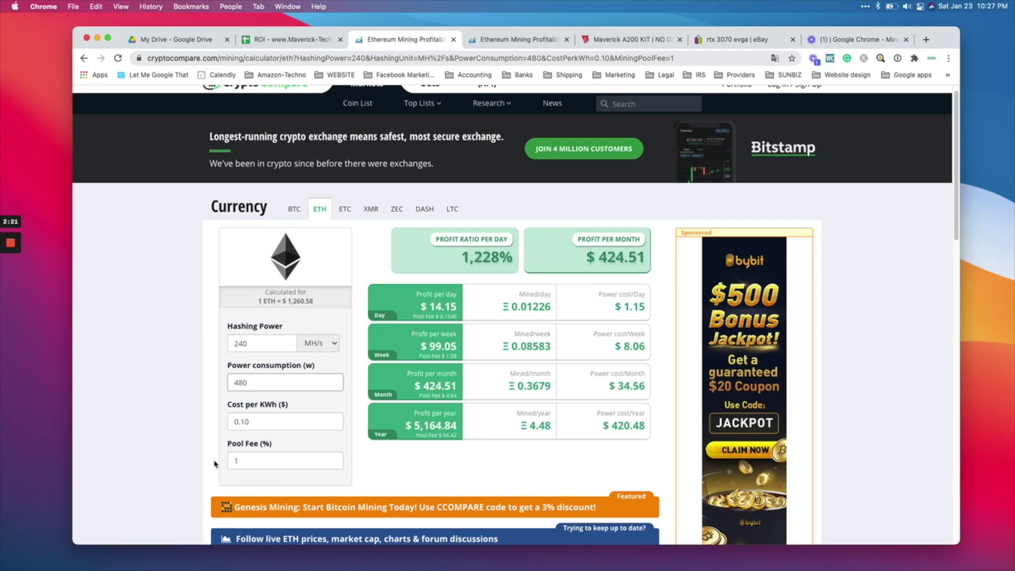
left_click(260, 423)
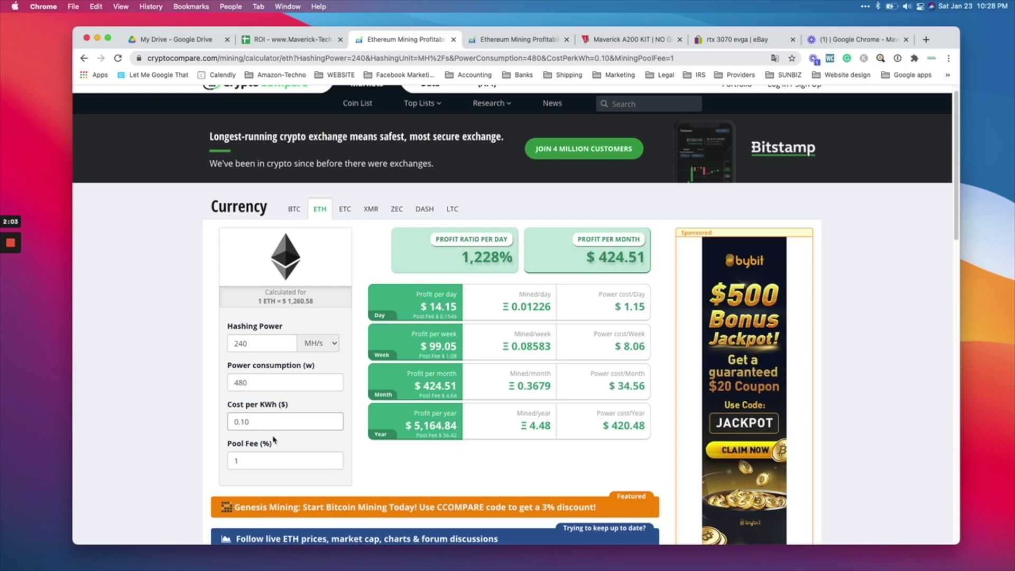
left_click(270, 462)
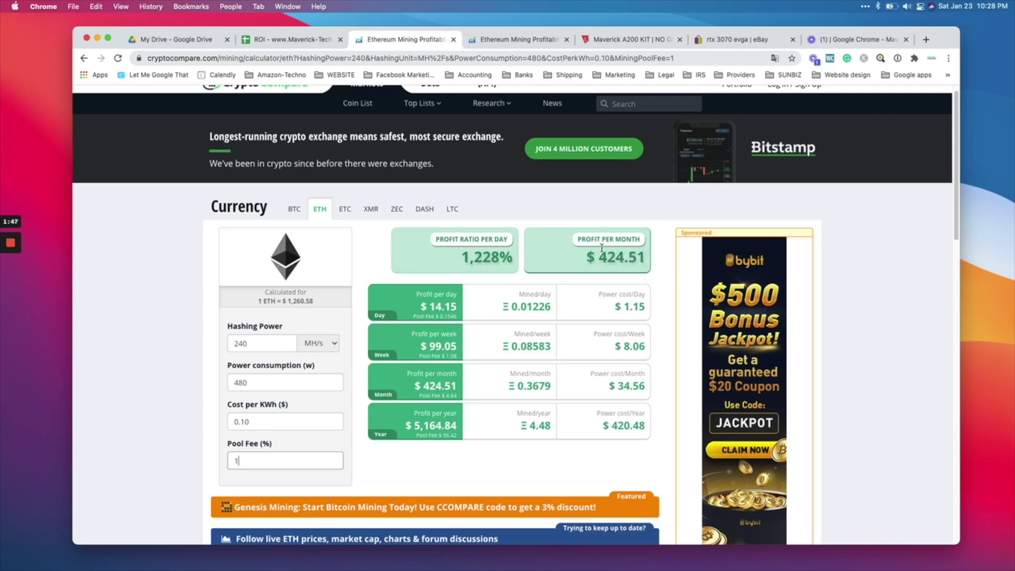
- Examine the monthly, daily, weekly and yearly profit figures on the Ethereum mining calculator page
left_click_drag(645, 258, 600, 258)
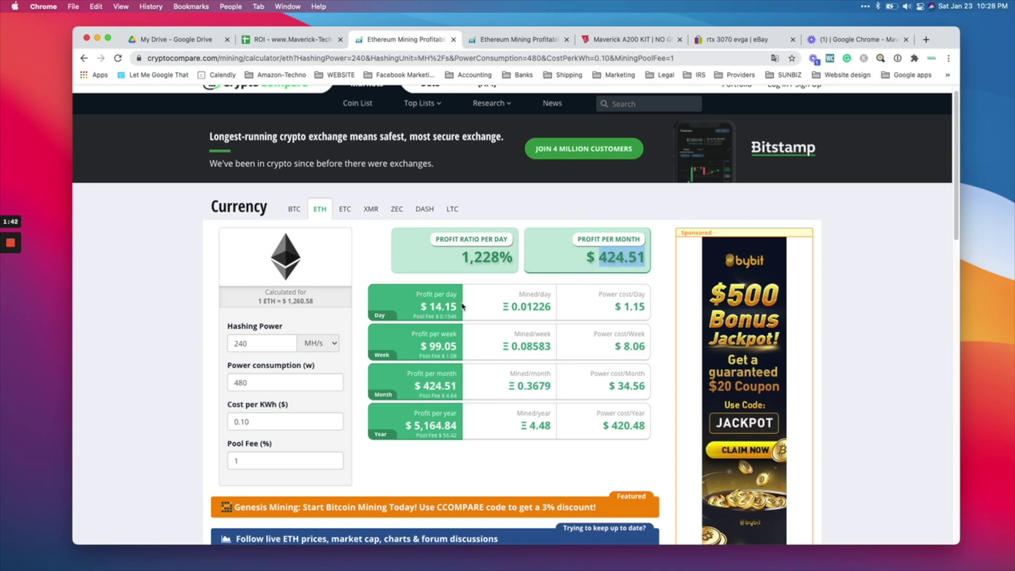
left_click(427, 307)
left_click_drag(427, 307, 458, 307)
left_click_drag(422, 348, 457, 347)
left_click_drag(418, 386, 458, 386)
left_click_drag(414, 426, 457, 429)
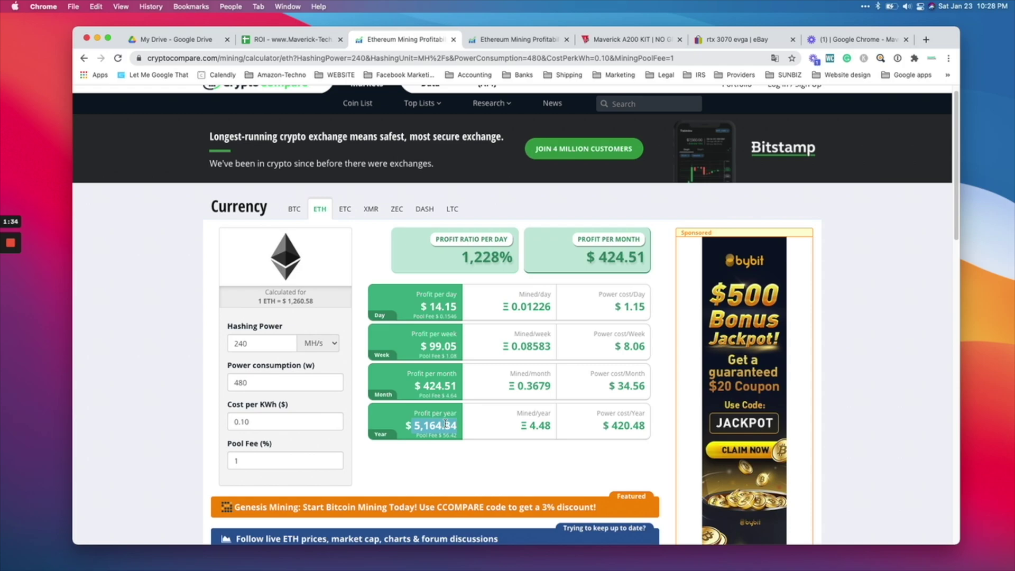
left_click(421, 423)
left_click_drag(415, 426, 421, 426)
left_click_drag(447, 425, 455, 425)
- Copy the calculator's yearly profit, 5,164.84, and paste it into M2 of the Hashrate and TDP sheet beside January's profit
left_click(414, 424)
left_click_drag(416, 423, 458, 427)
right_click(433, 425)
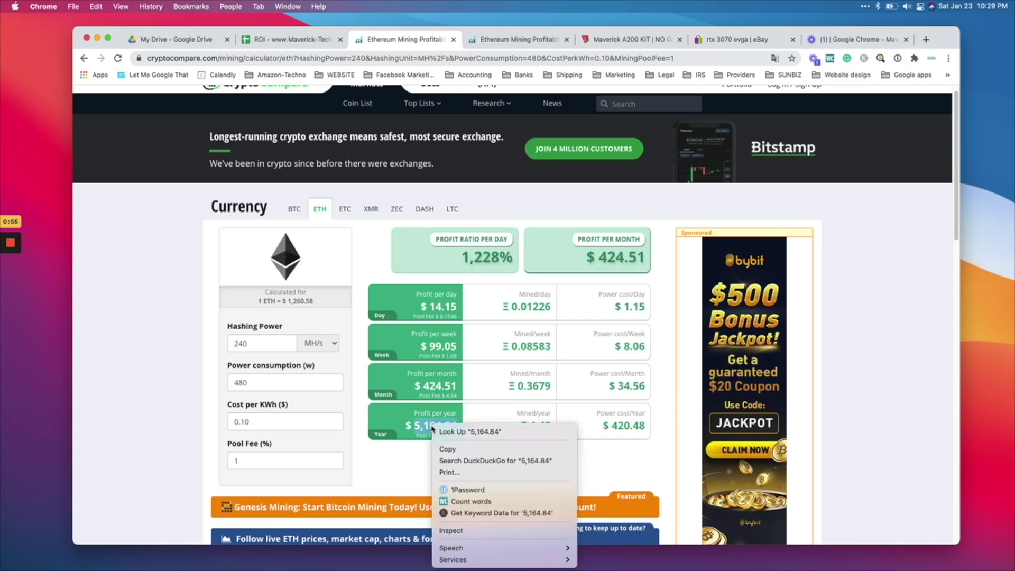
left_click(451, 450)
left_click(268, 41)
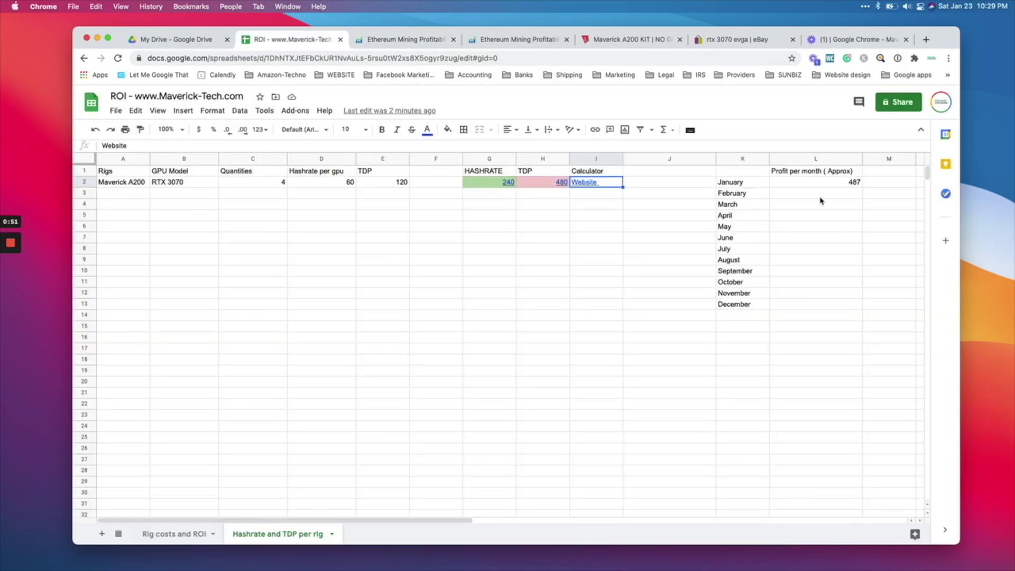
left_click(803, 183)
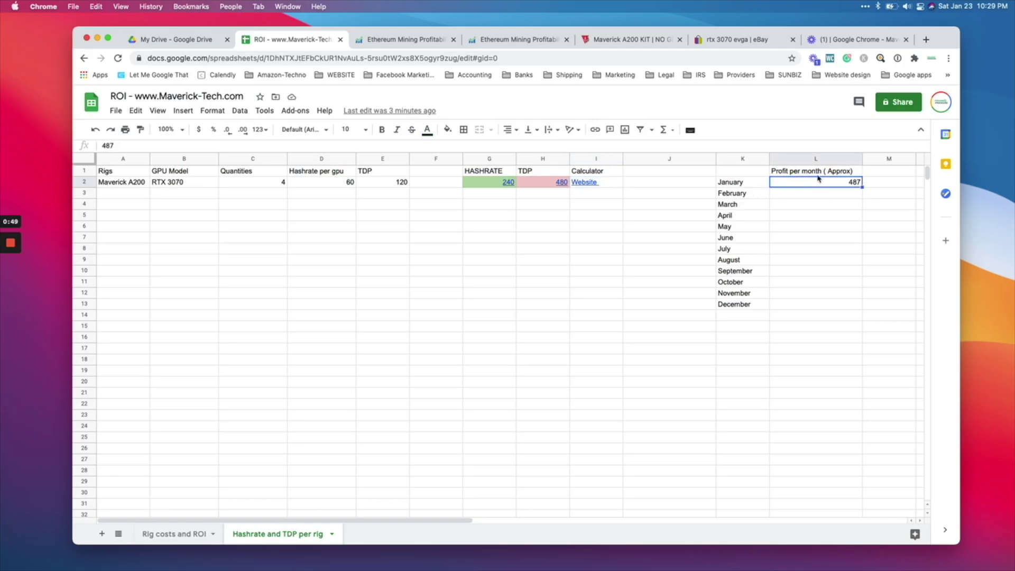
left_click(887, 183)
right_click(890, 185)
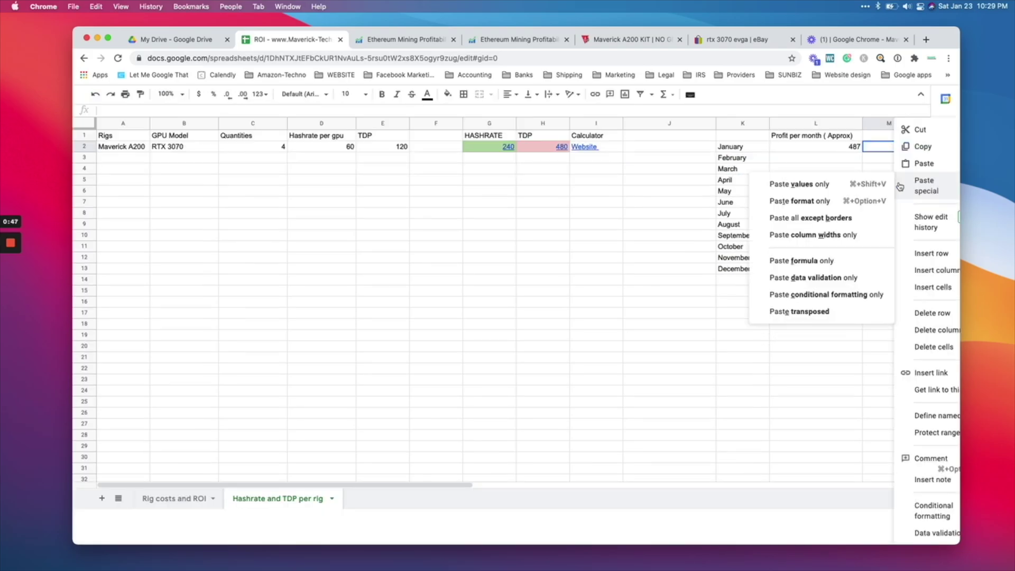
left_click(866, 149)
key("super+v")
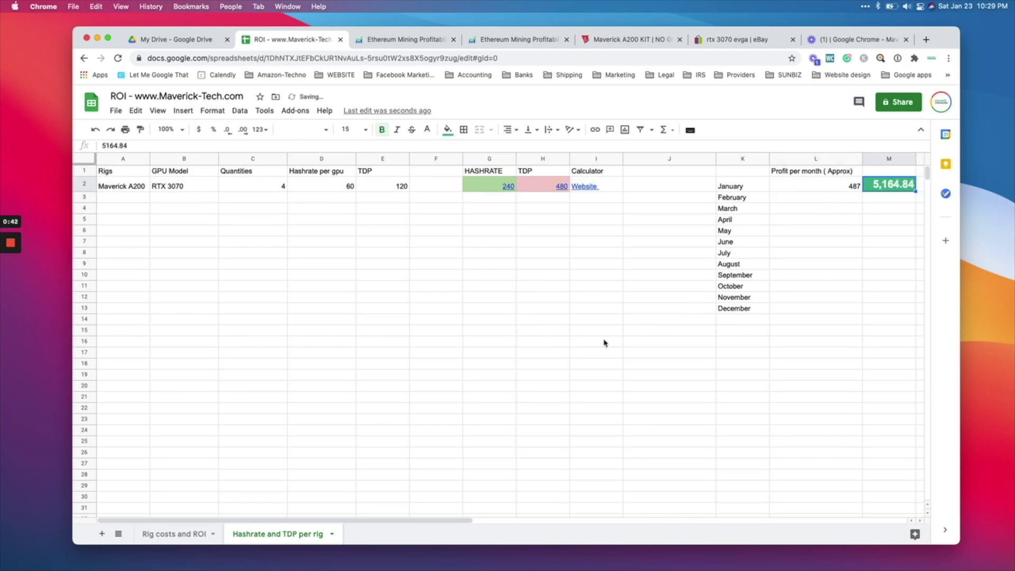
- Review the monthly profit column from January to April on the Hashrate and TDP sheet
left_click(806, 189)
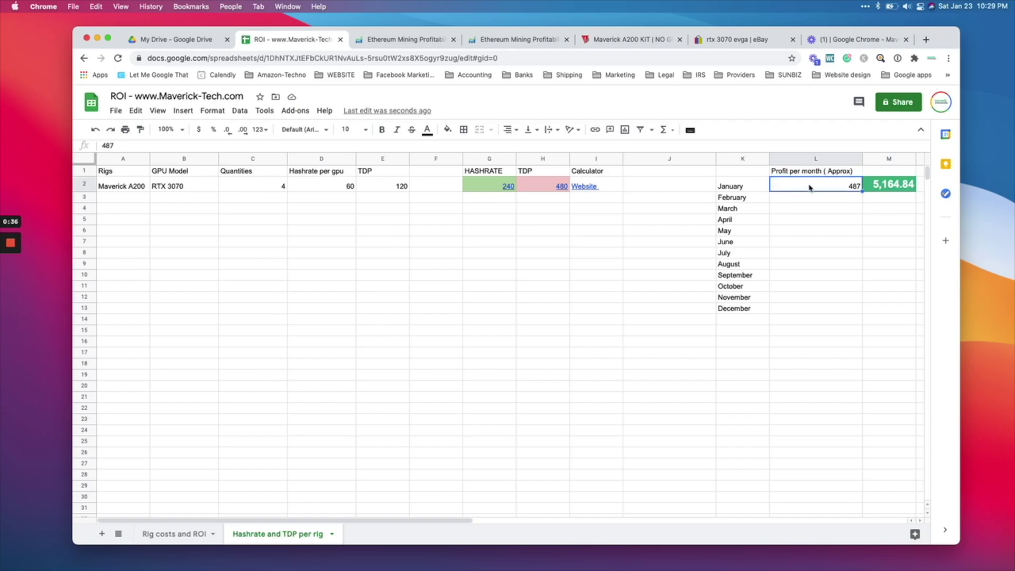
left_click(818, 201)
left_click(840, 190)
left_click(834, 201)
left_click(833, 208)
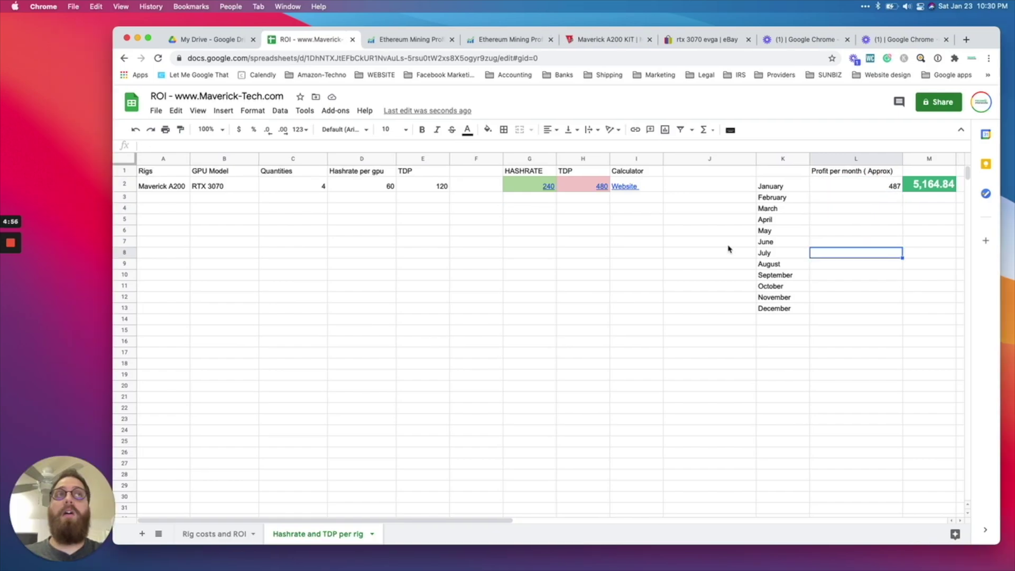
left_click(863, 186)
left_click(844, 199)
left_click(844, 211)
left_click(844, 220)
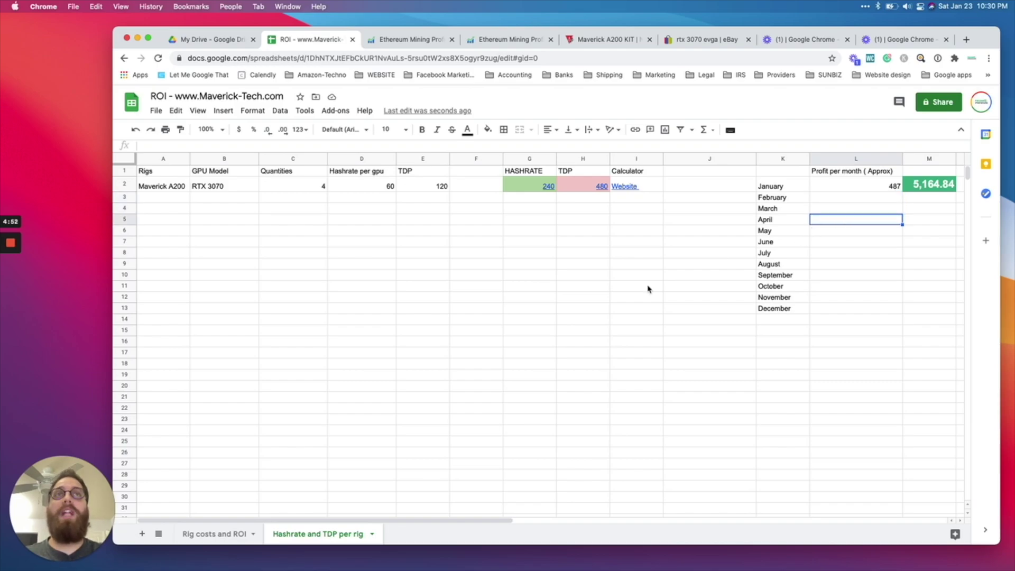
- Inspect the ROI and Total Cost formulas on the Rig costs and ROI sheet
left_click(202, 535)
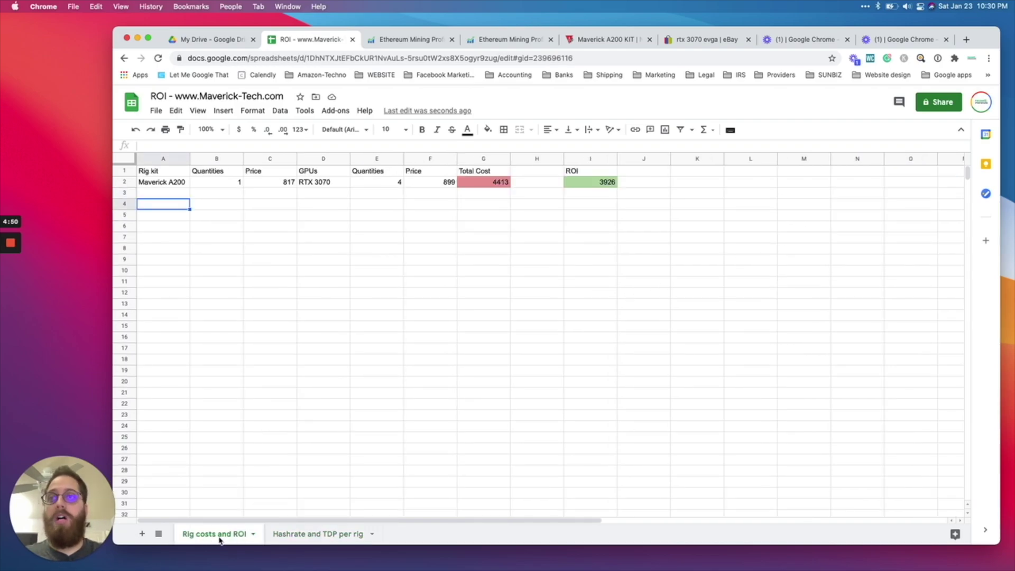
left_click(587, 183)
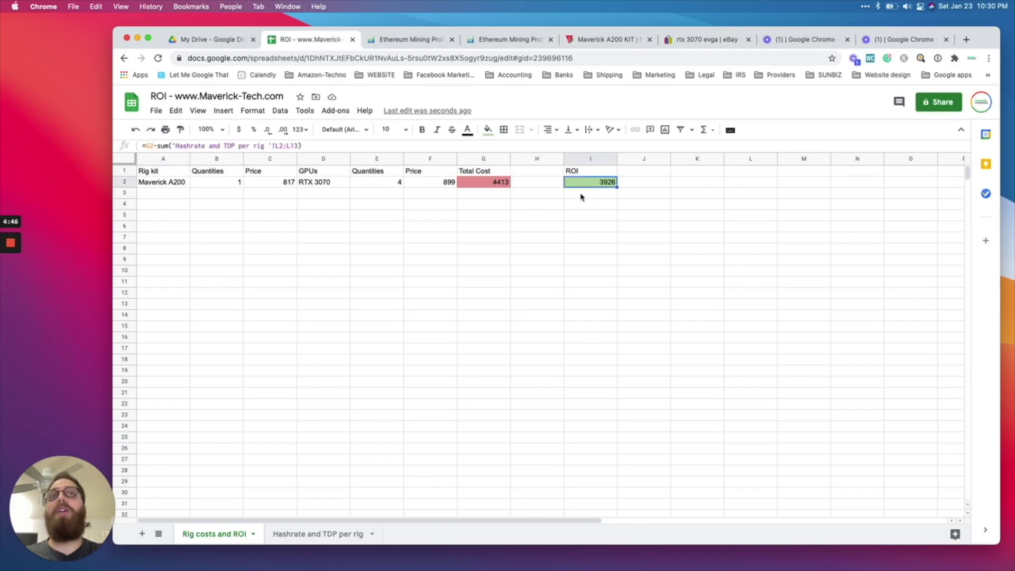
left_click(487, 183)
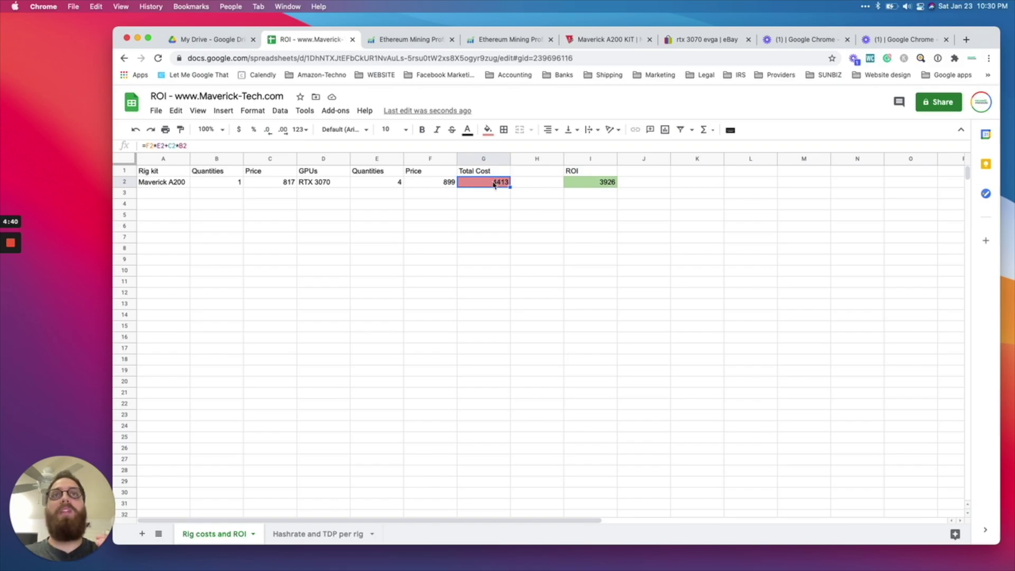
- Enter 400 as the profit for February and March on the Hashrate and TDP sheet, and check the ROI on the Rig costs sheet
left_click(327, 533)
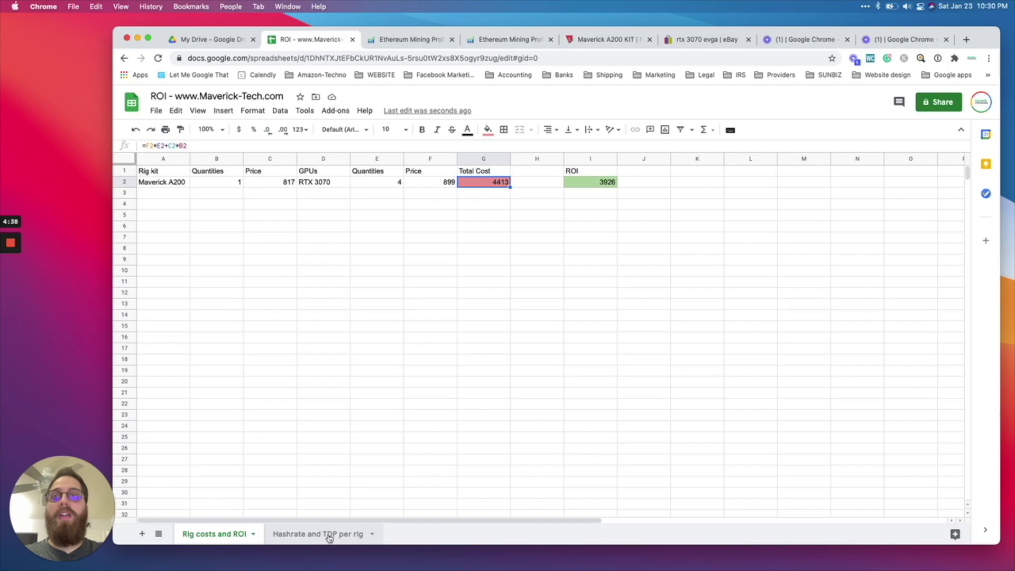
left_click_drag(880, 188, 873, 311)
left_click(866, 198)
type("400")
key("Return")
type("400")
key("Return")
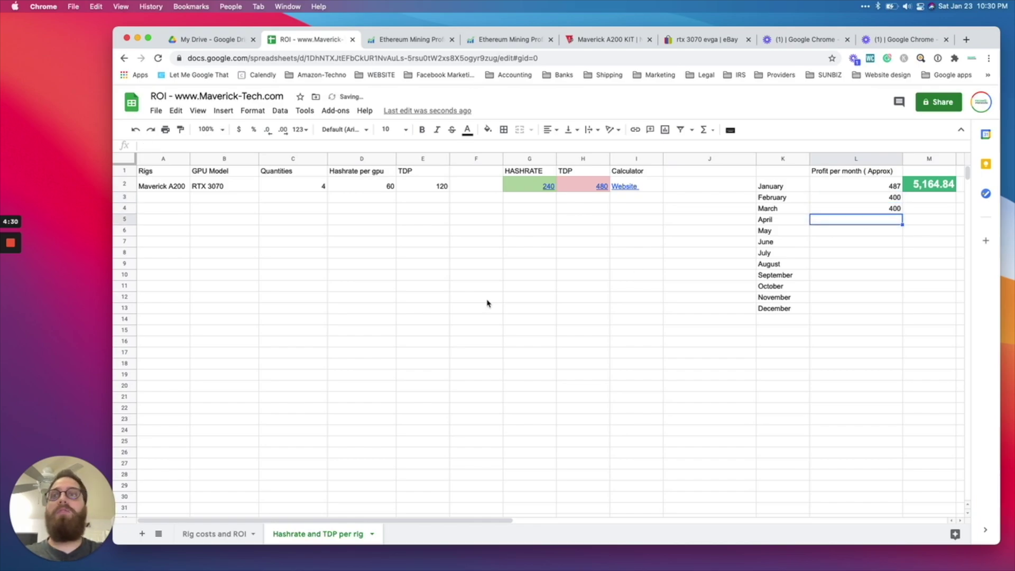
left_click(214, 534)
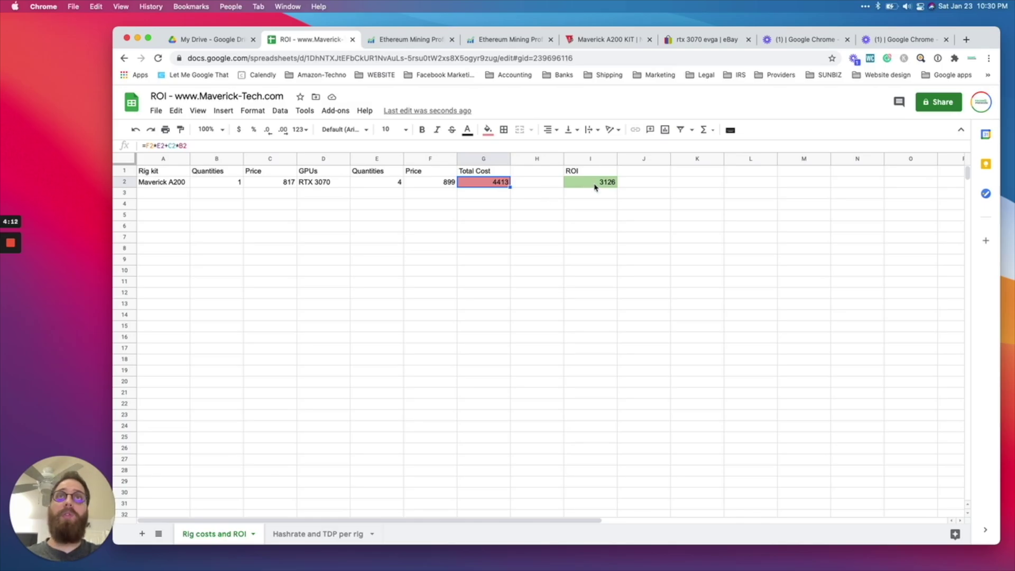
- Look up the yearly profit on the mining calculator page, open the Calculator app and enter 5164
left_click(399, 41)
left_click(468, 425)
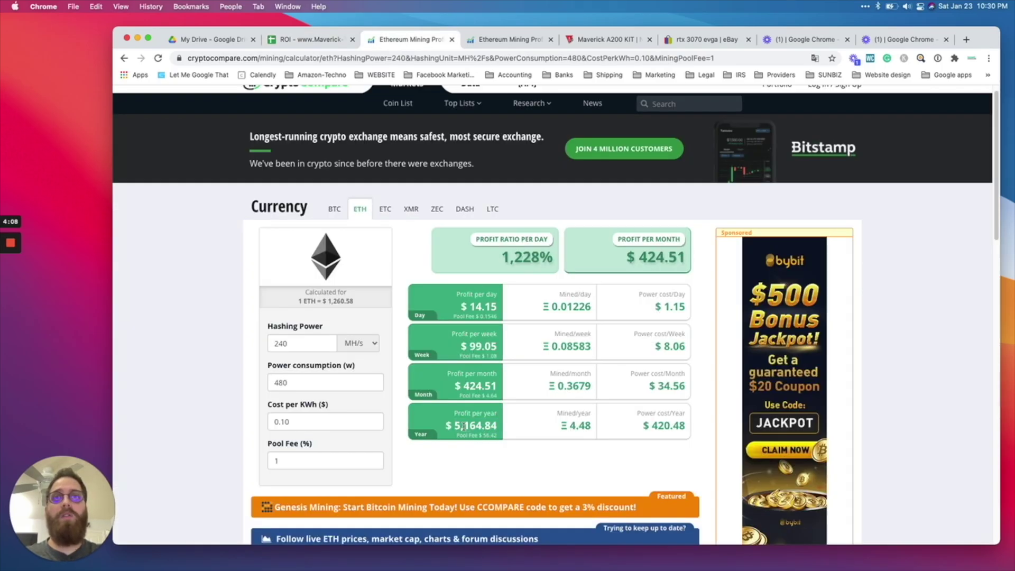
key("super+space")
type("calc")
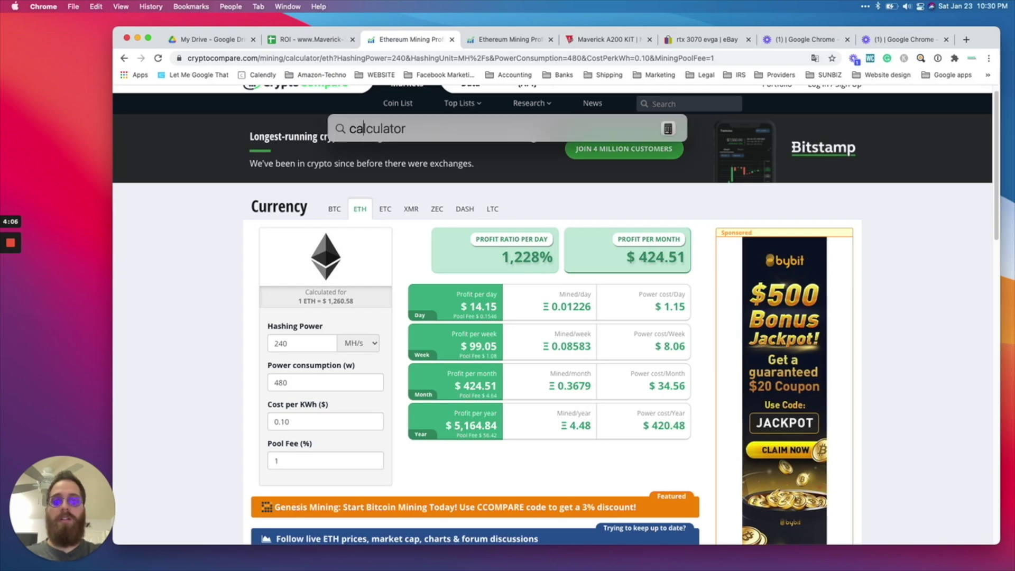
key("Return")
left_click(795, 131)
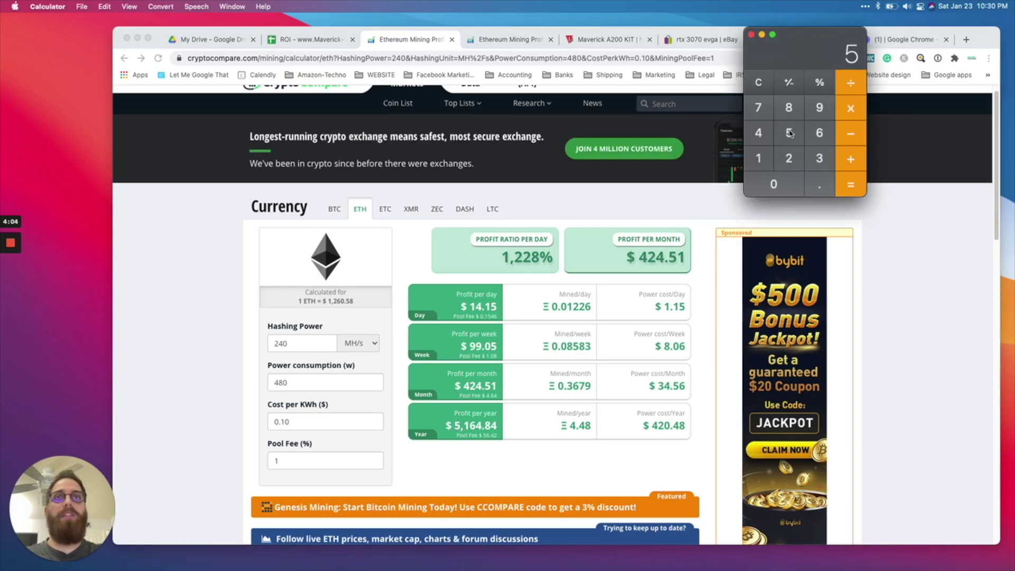
left_click(754, 161)
key("6")
left_click(758, 133)
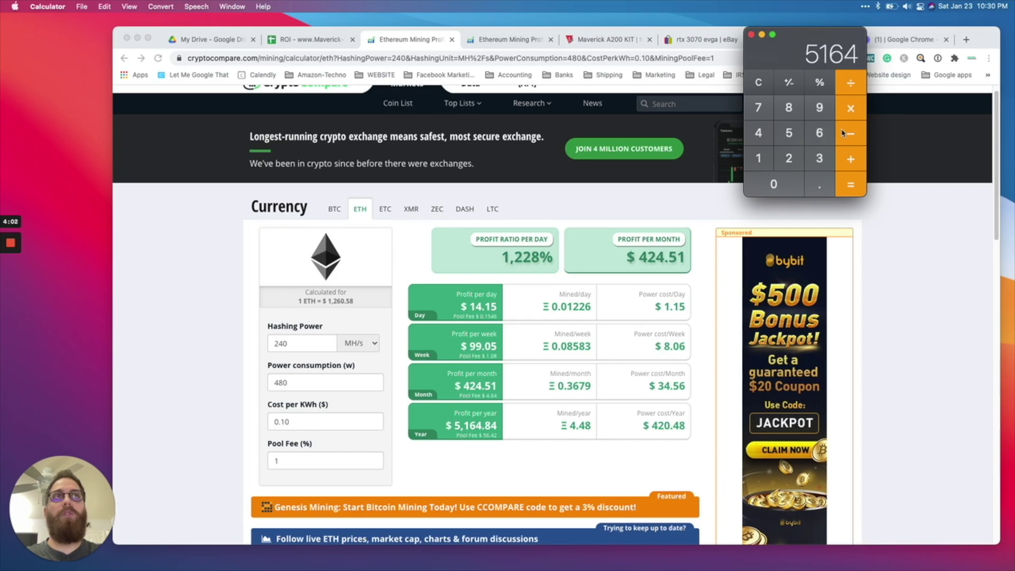
- Look up the rig's total cost in the spreadsheet and subtract 4413 from the yearly profit in Calculator
left_click_drag(811, 58, 917, 242)
left_click(317, 39)
key("super+Tab")
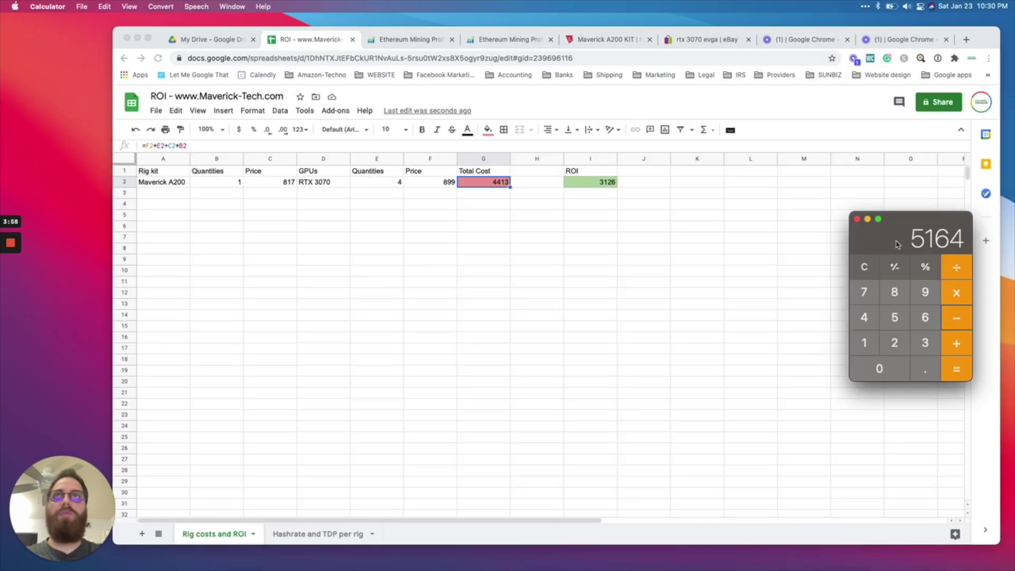
type("4413")
left_click(942, 351)
type("751")
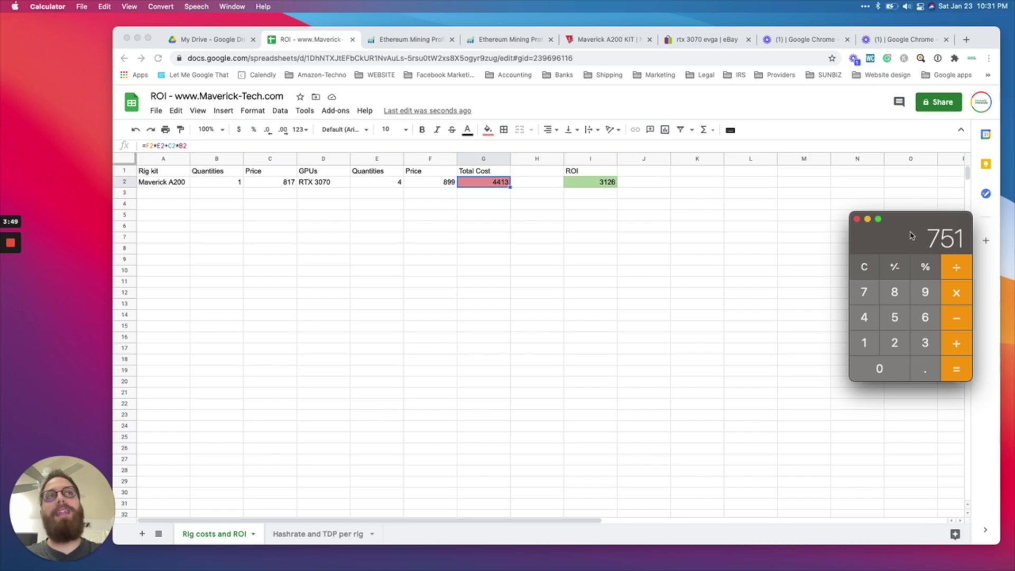
left_click_drag(911, 236, 909, 242)
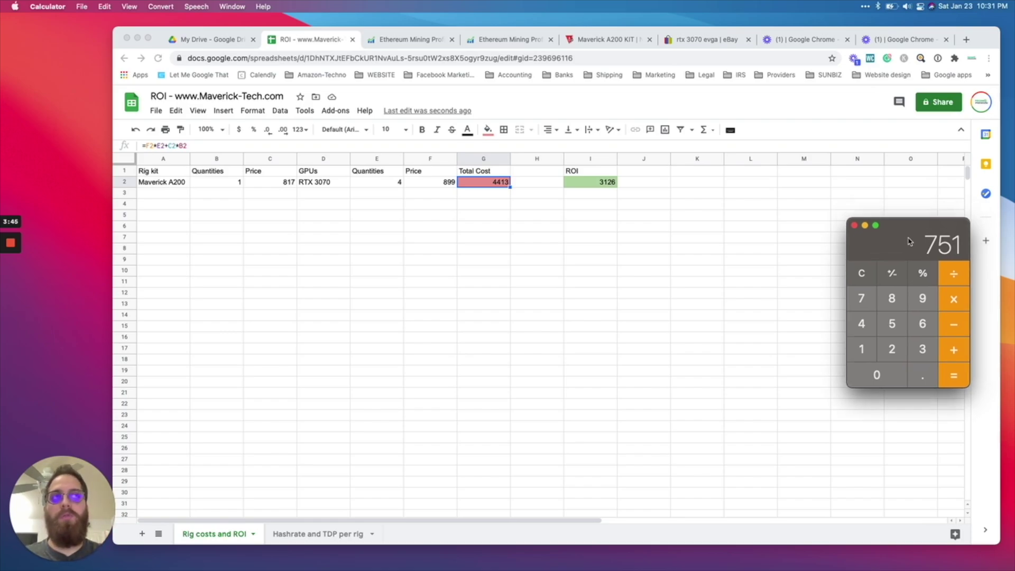
left_click_drag(909, 240, 903, 242)
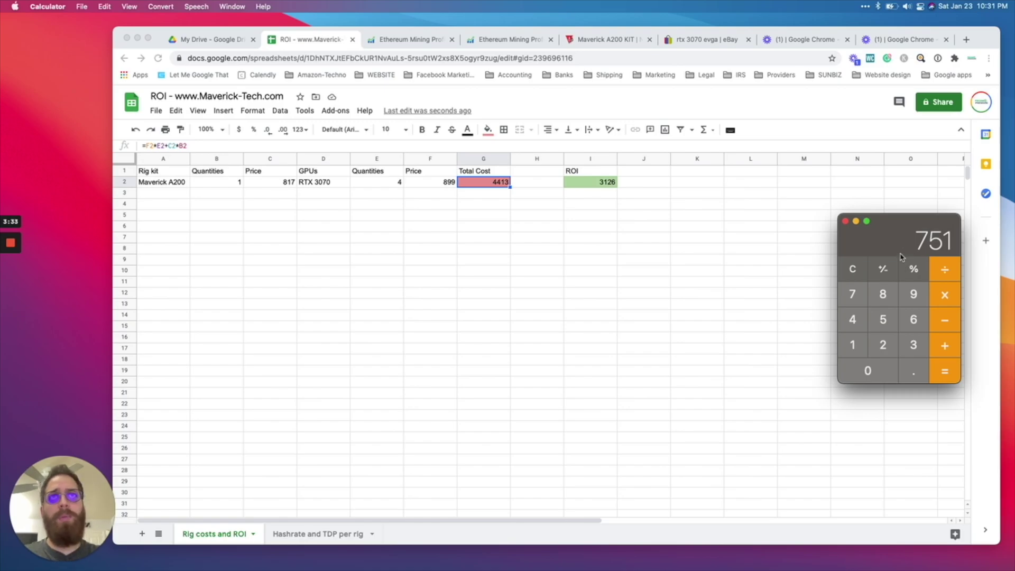
mouse_move(902, 249)
left_mouse_down()
mouse_move(910, 250)
mouse_move(884, 242)
mouse_move(903, 241)
left_mouse_up()
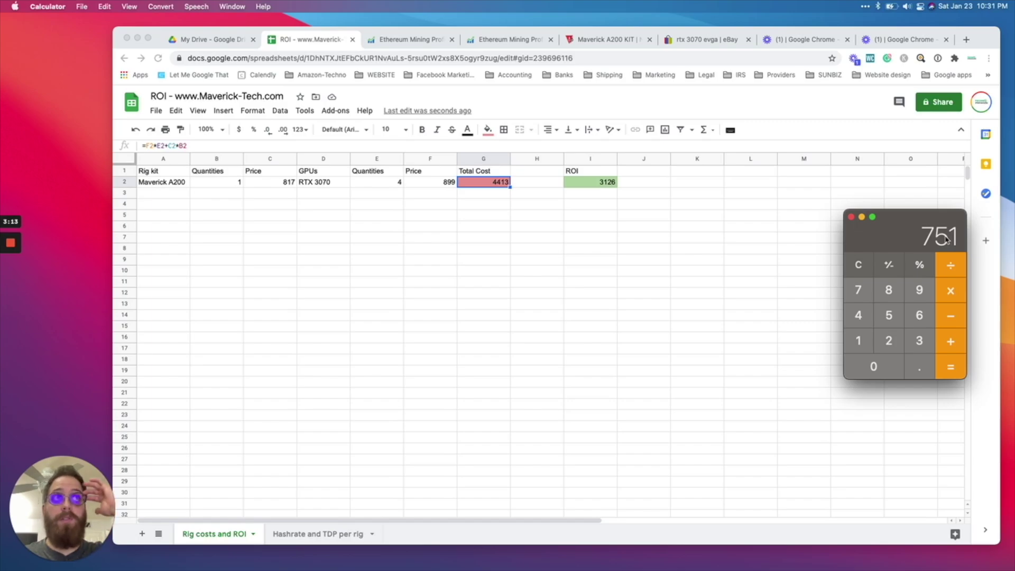
left_click(858, 265)
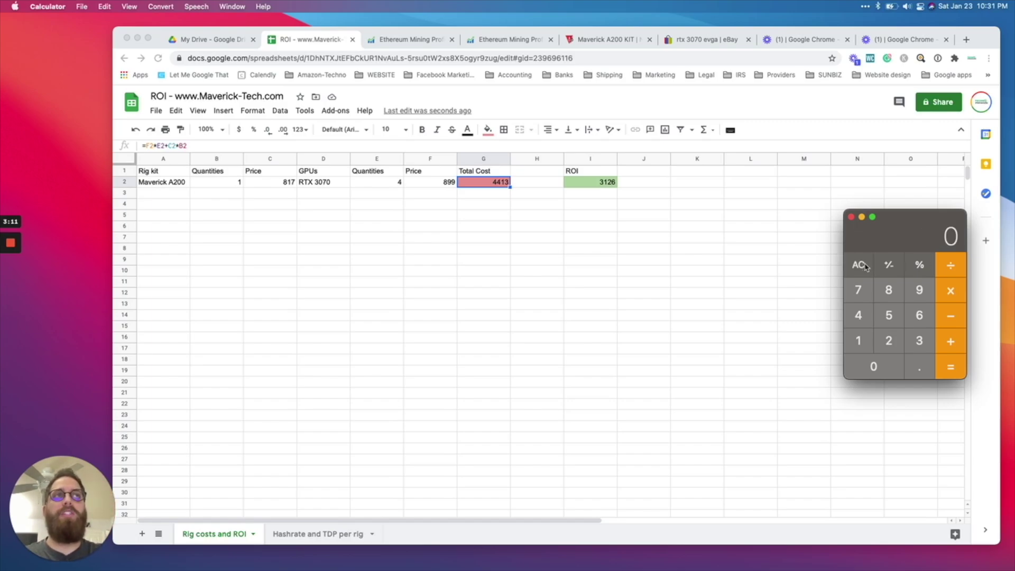
left_click(858, 289)
left_click(889, 315)
left_click(858, 340)
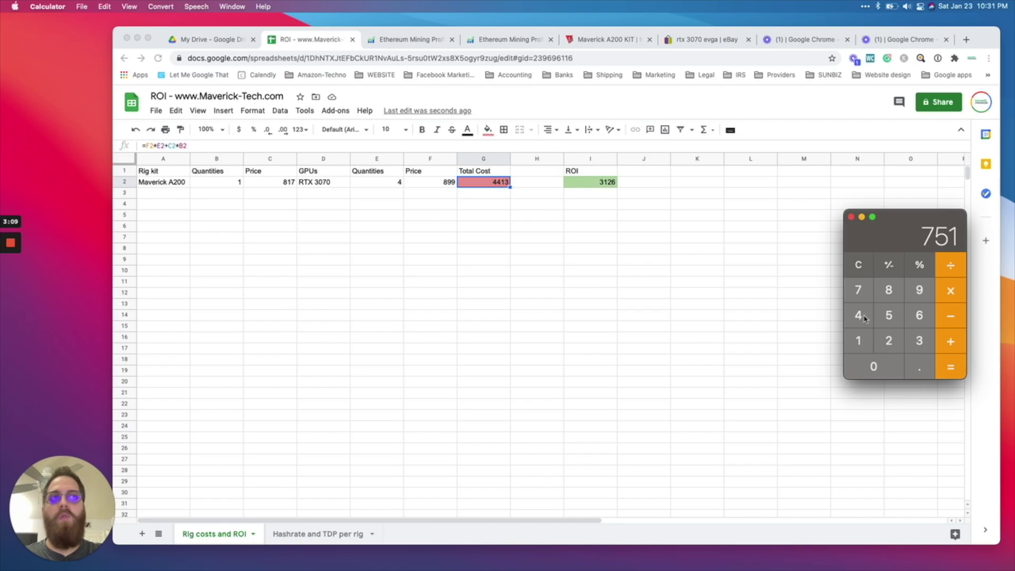
left_click(858, 265)
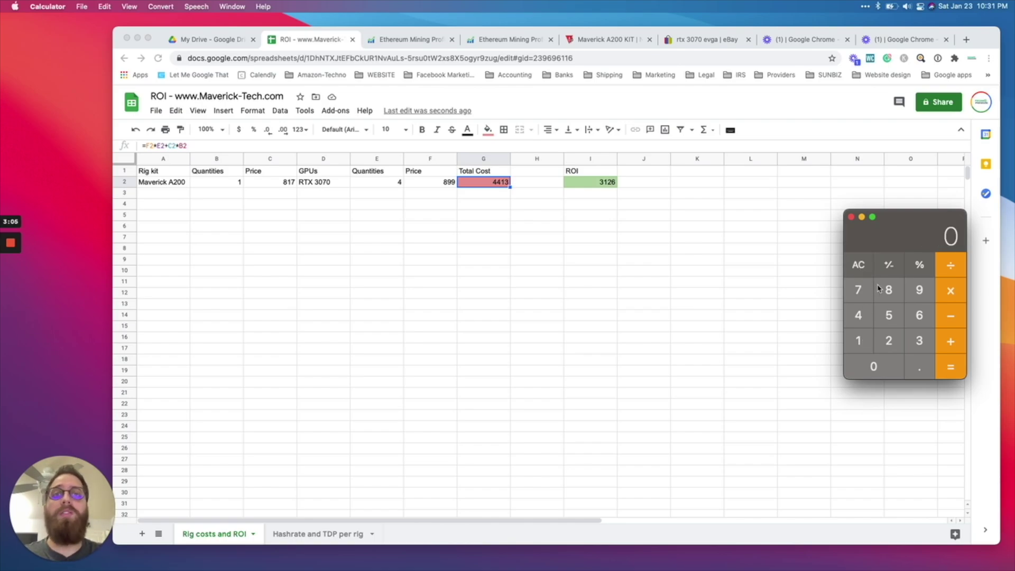
left_click(888, 317)
left_click(879, 366)
left_click(879, 365)
left_click(858, 265)
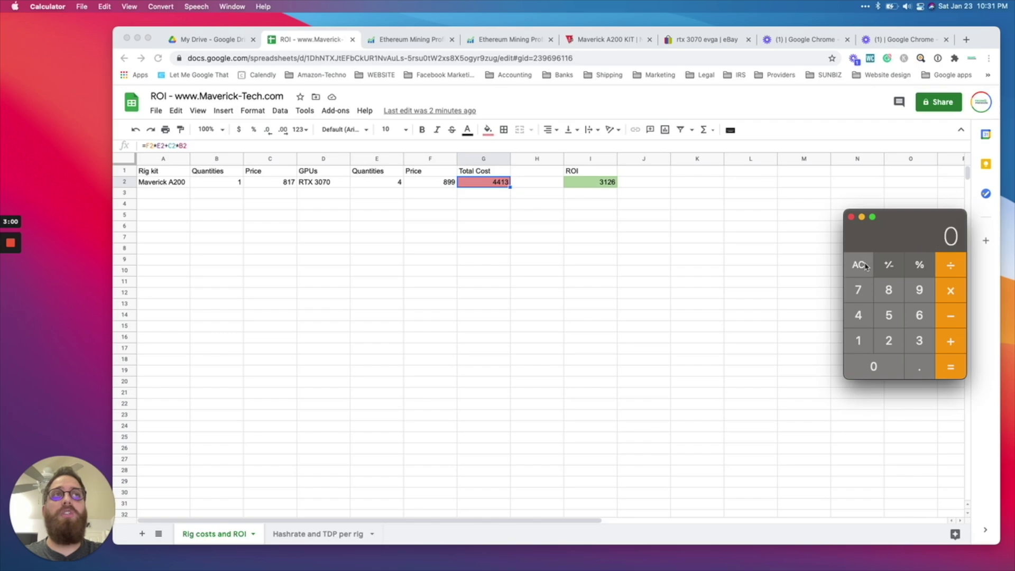
left_click(858, 315)
left_click(932, 301)
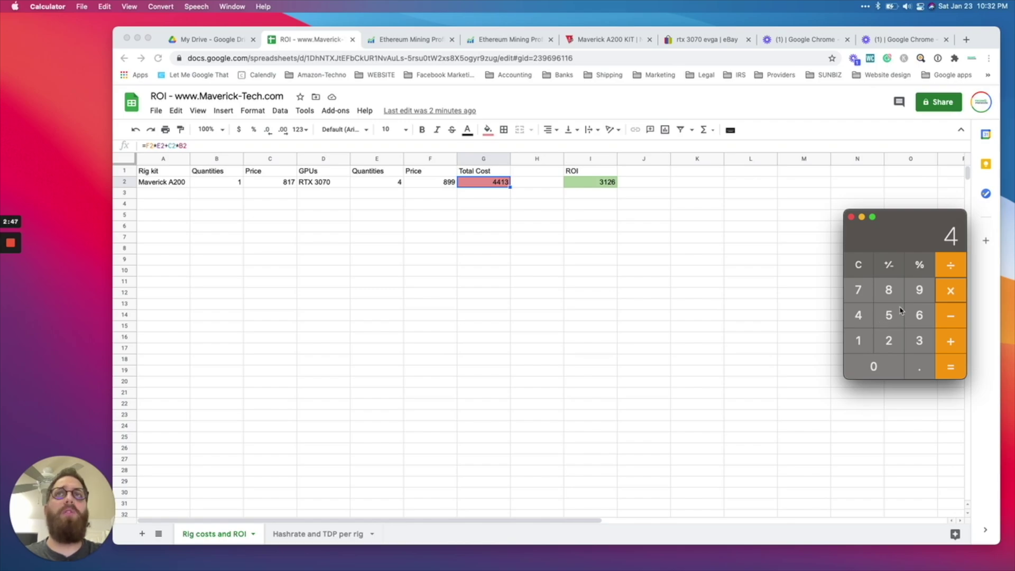
left_click(892, 292)
left_click(861, 264)
- Calculate 4 times 889 in Calculator and add 500 to the product
left_click(862, 315)
left_click(950, 290)
double_click(889, 290)
left_click(919, 290)
key("Return")
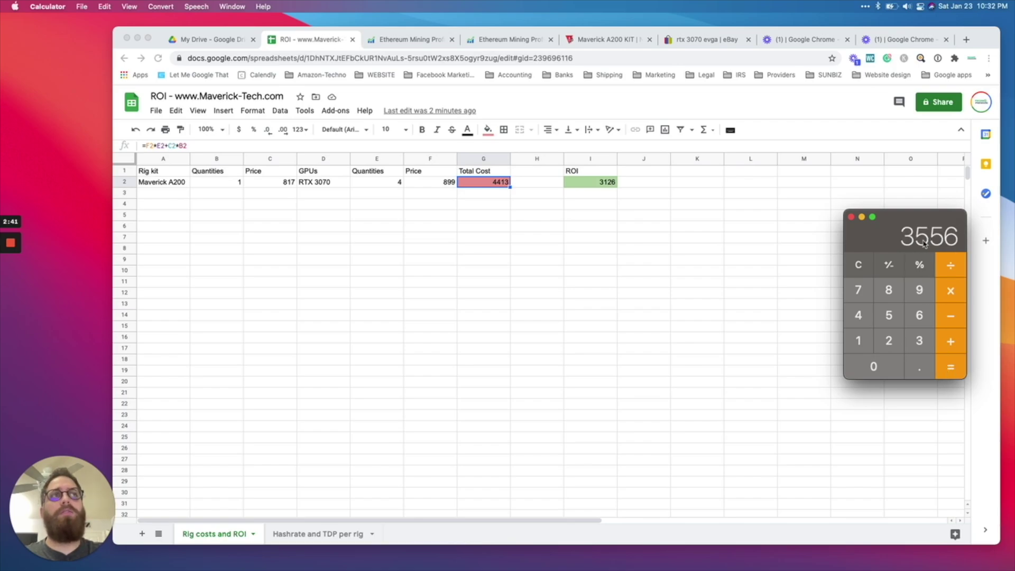
left_click(950, 341)
left_click(890, 315)
left_click(893, 366)
left_click(893, 366)
left_click(954, 367)
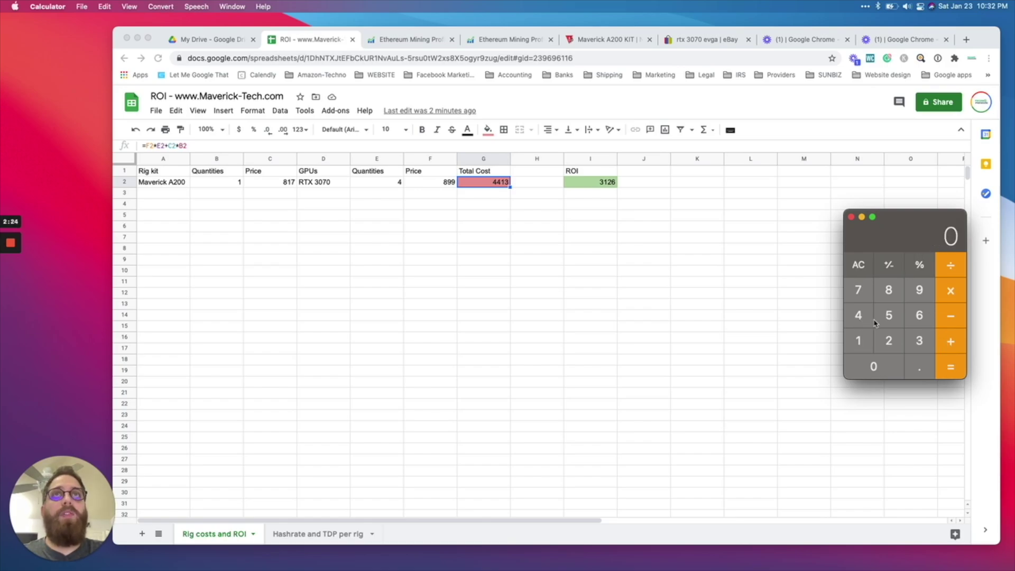
- Add 5000 to 4000 in Calculator, and clear the display
left_click(861, 315)
left_click(873, 364)
left_click(873, 363)
left_click(877, 363)
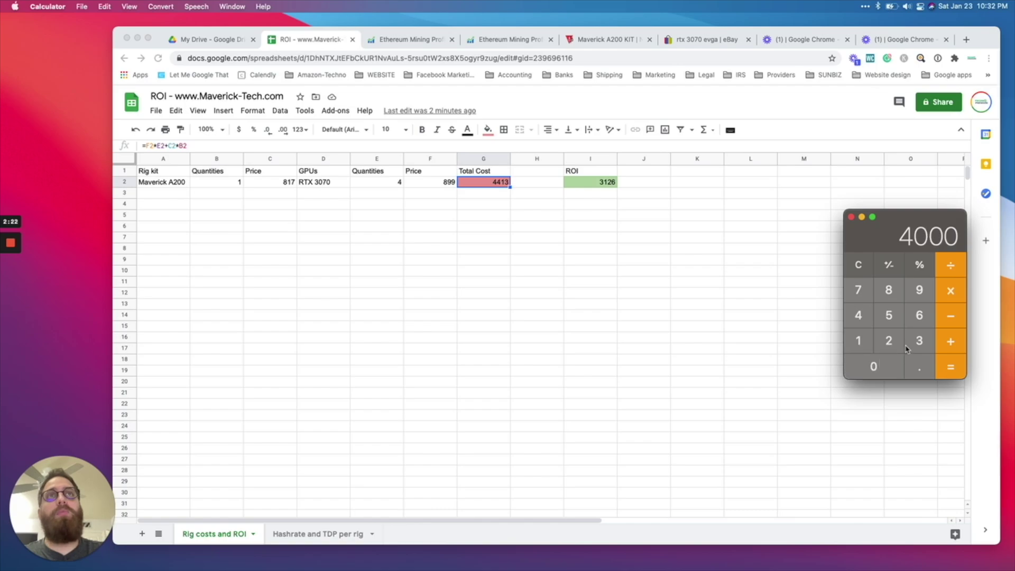
left_click(950, 341)
left_click(889, 316)
left_click(873, 366)
left_click(873, 366)
left_click(872, 366)
left_click(949, 365)
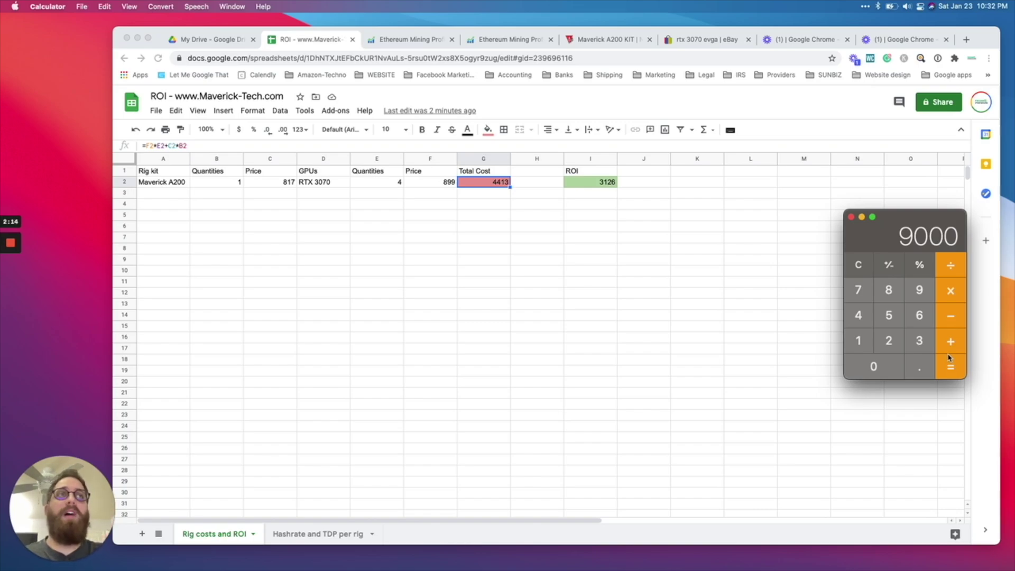
left_click(866, 263)
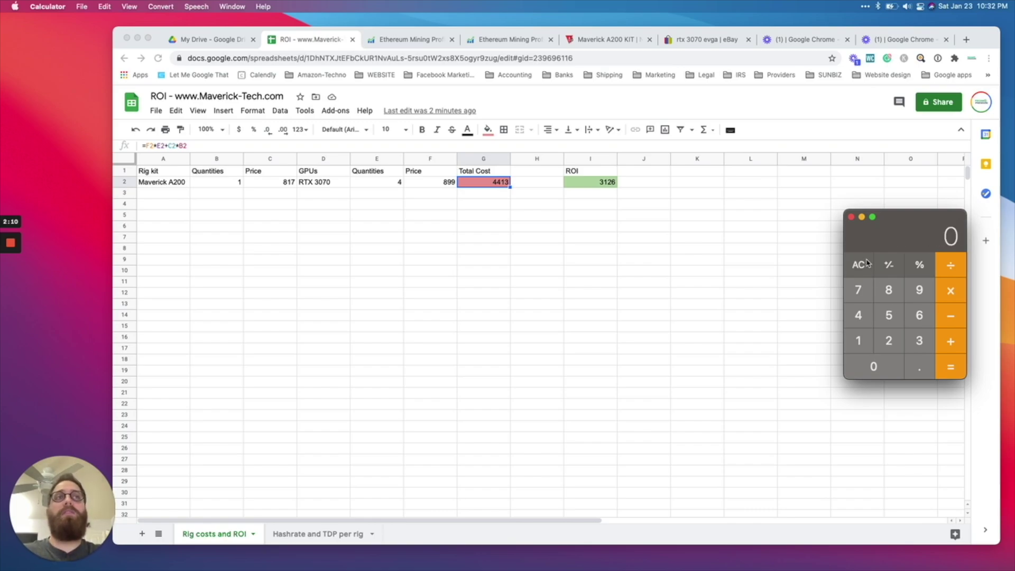